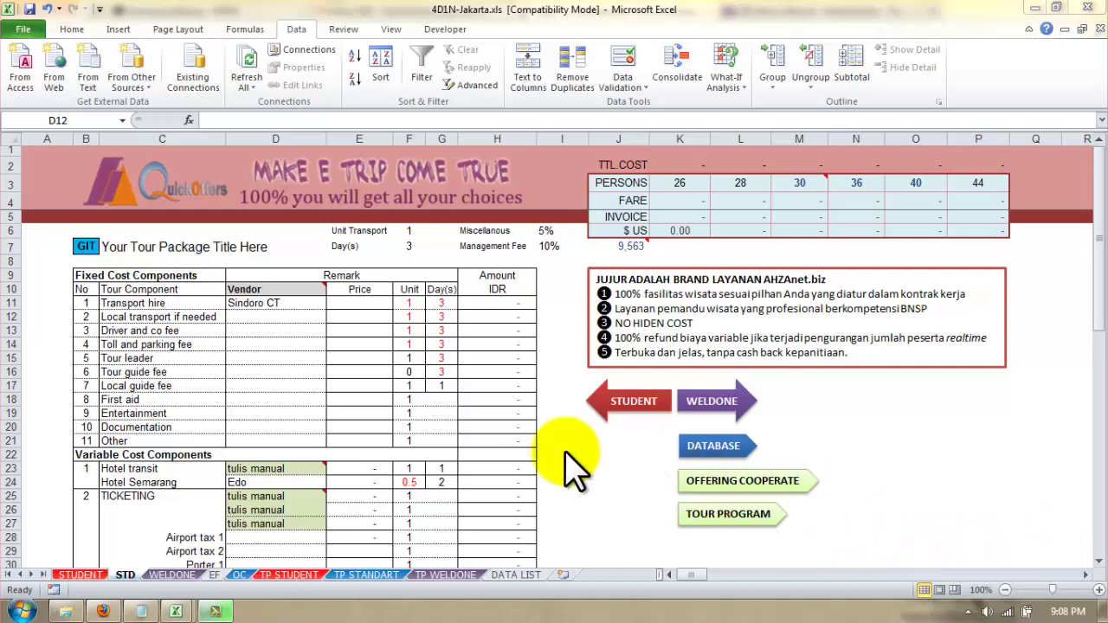
Step: Pick Nusantara from the dropdown list for the Transport hire vendor cell D11
left_click(261, 289)
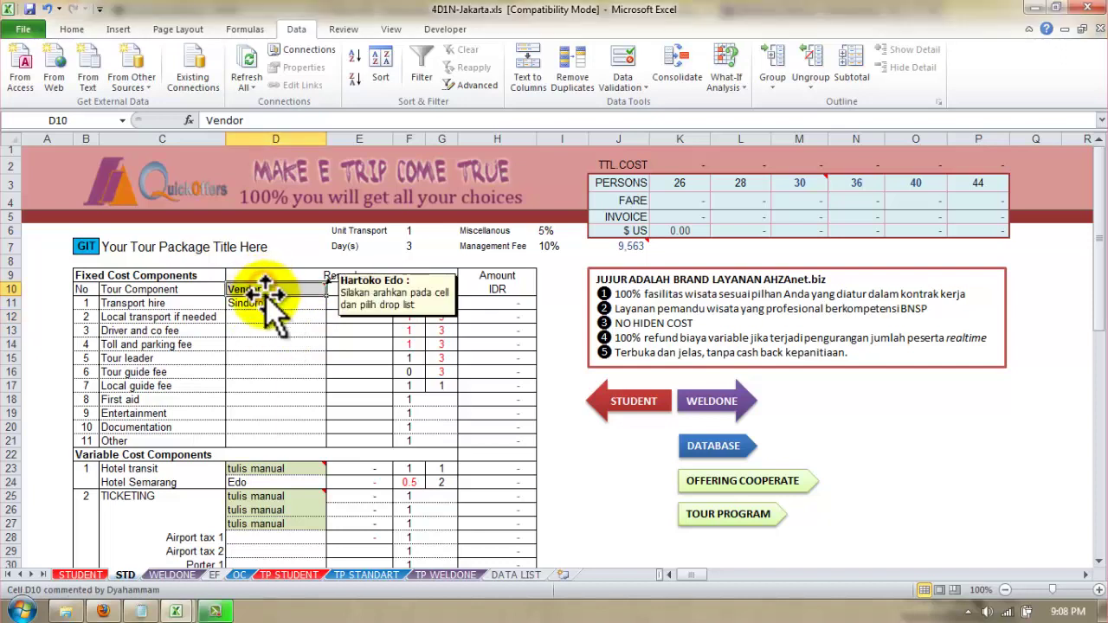
left_click(264, 303)
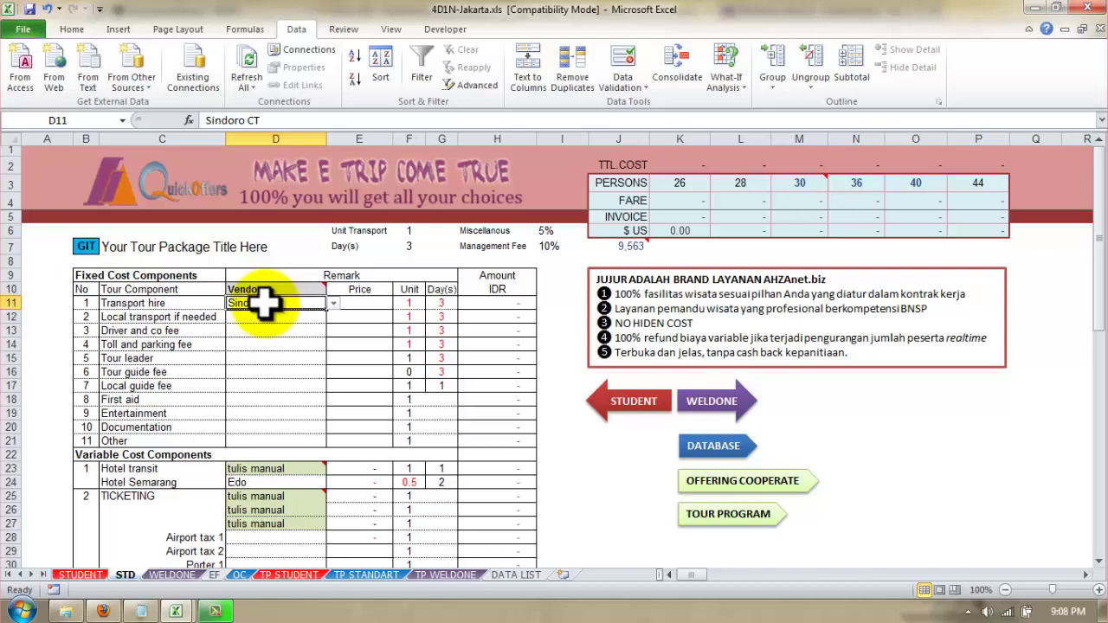
left_click(334, 303)
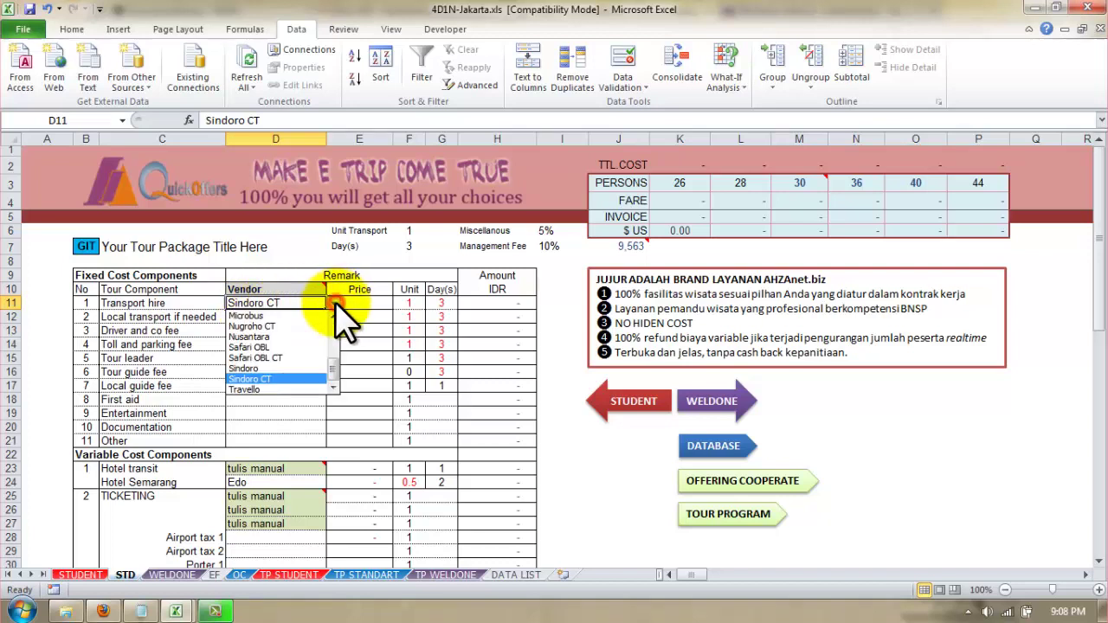
left_click(270, 337)
left_click(267, 317)
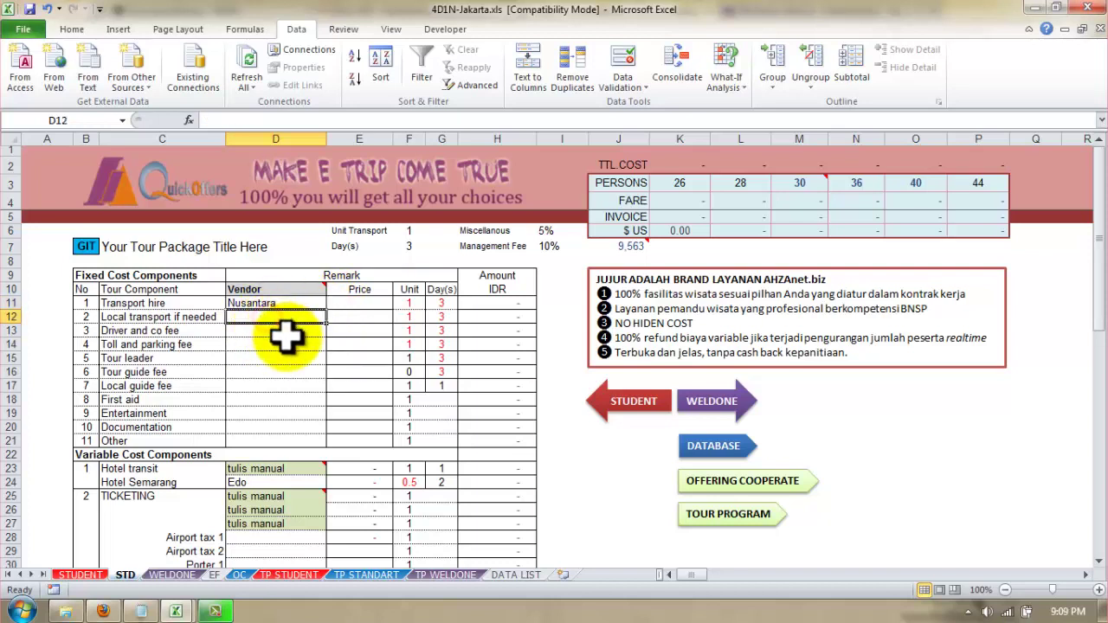
Step: Change D11's vendor to Safari OBL CT from the same dropdown list
left_click(277, 303)
left_click(334, 303)
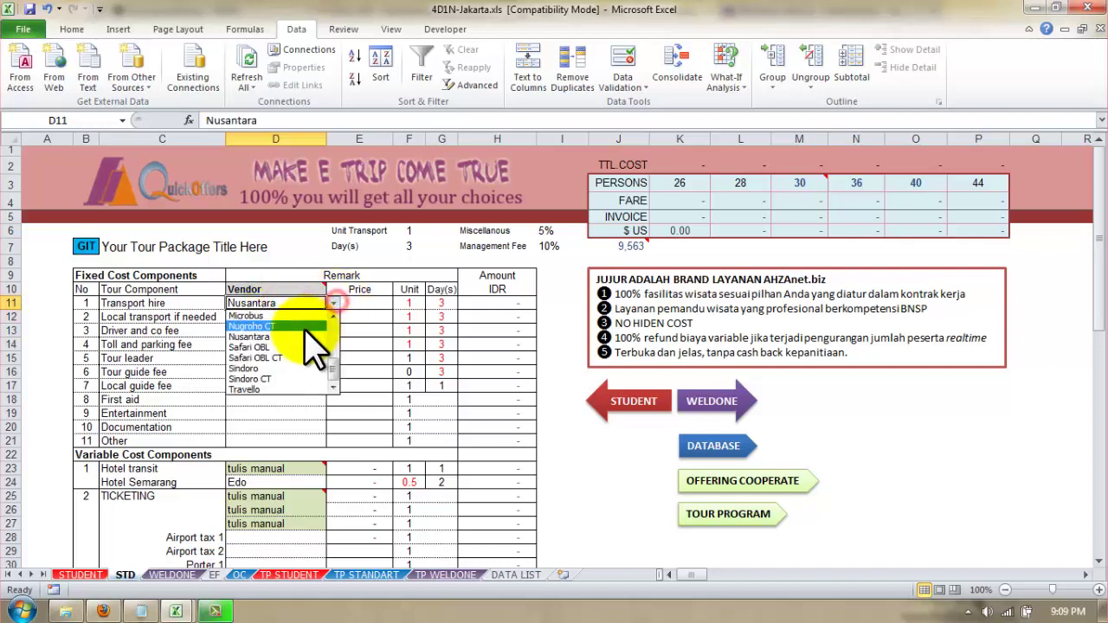
left_click(299, 357)
left_click(286, 319)
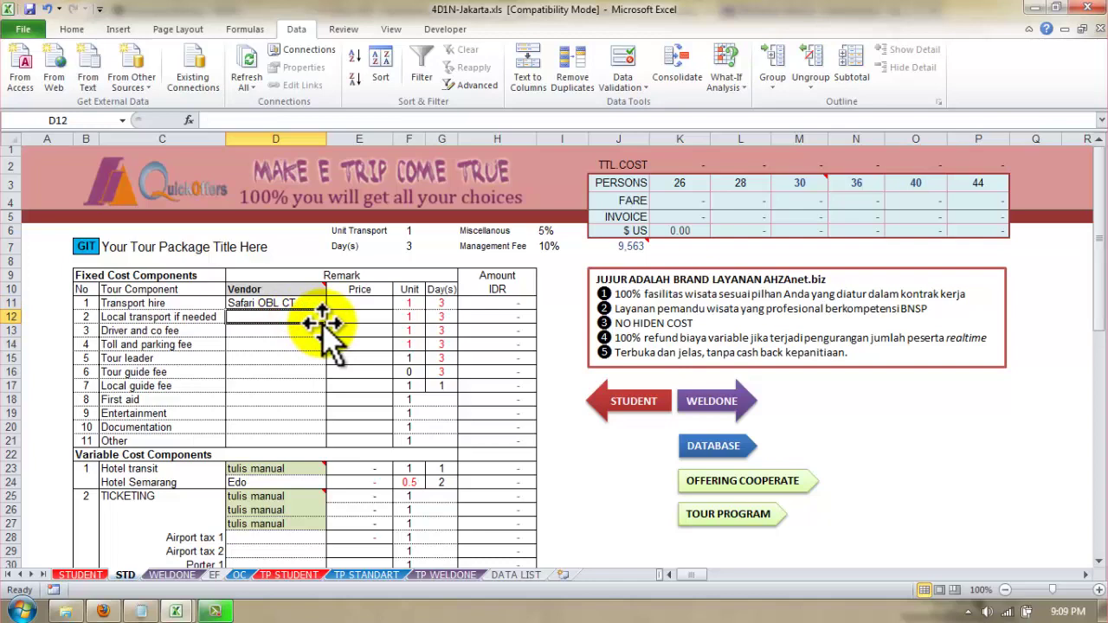
left_click(527, 575)
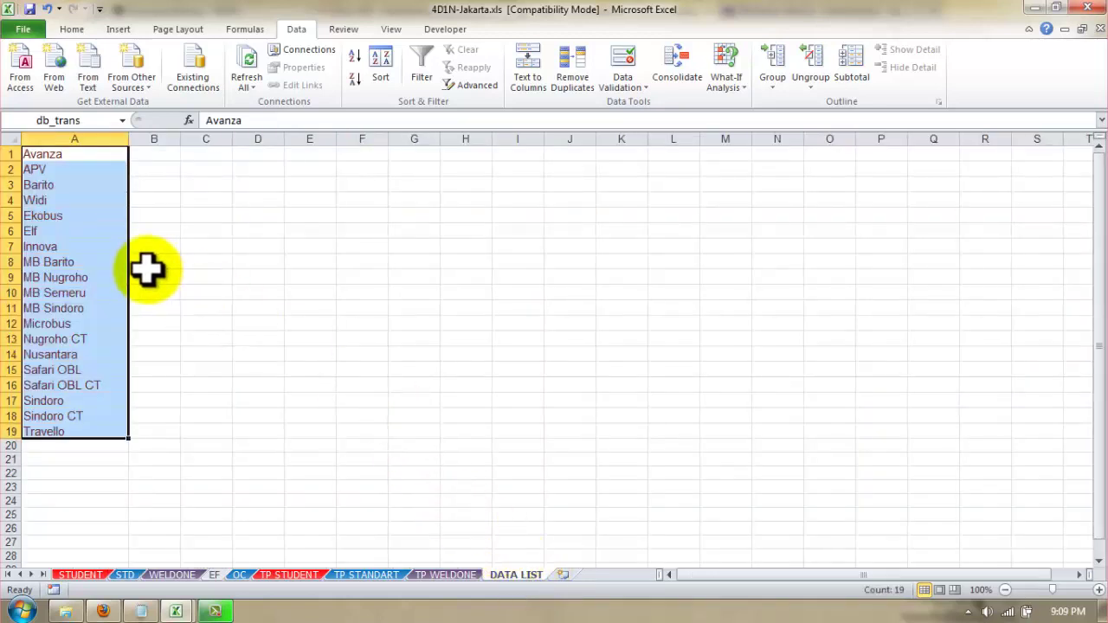
left_click(195, 260)
left_click_drag(74, 153, 93, 428)
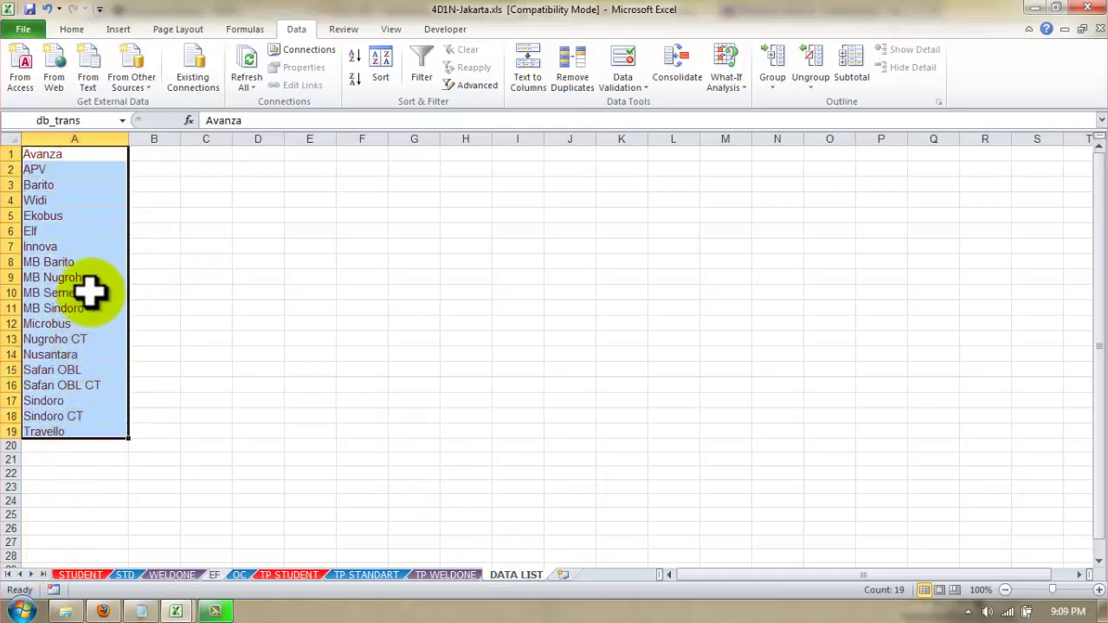
left_click(94, 121)
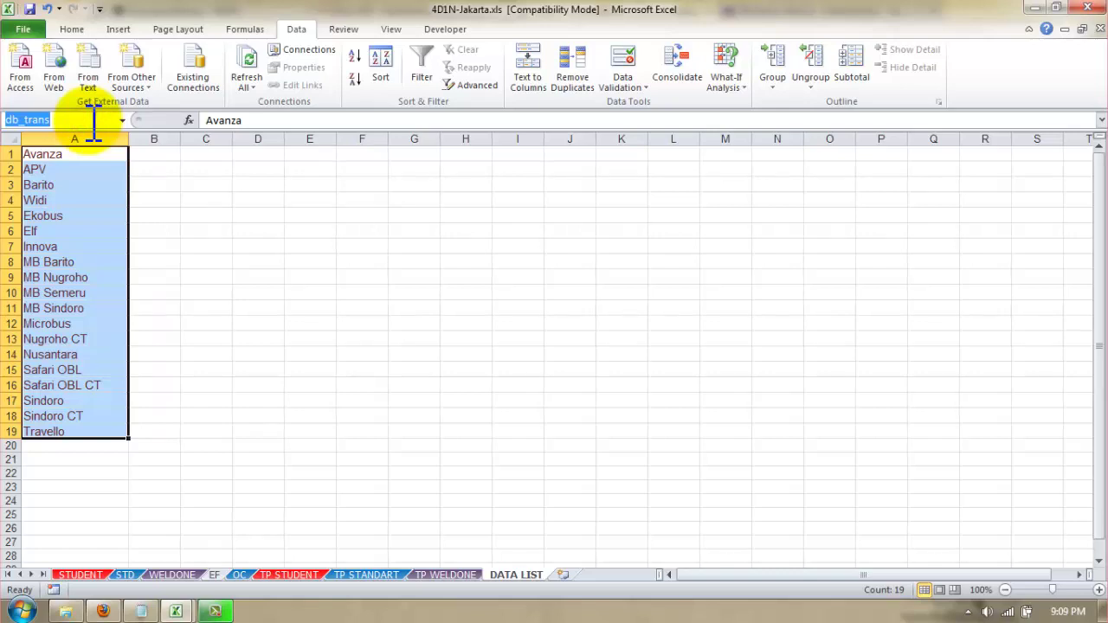
left_click(93, 121)
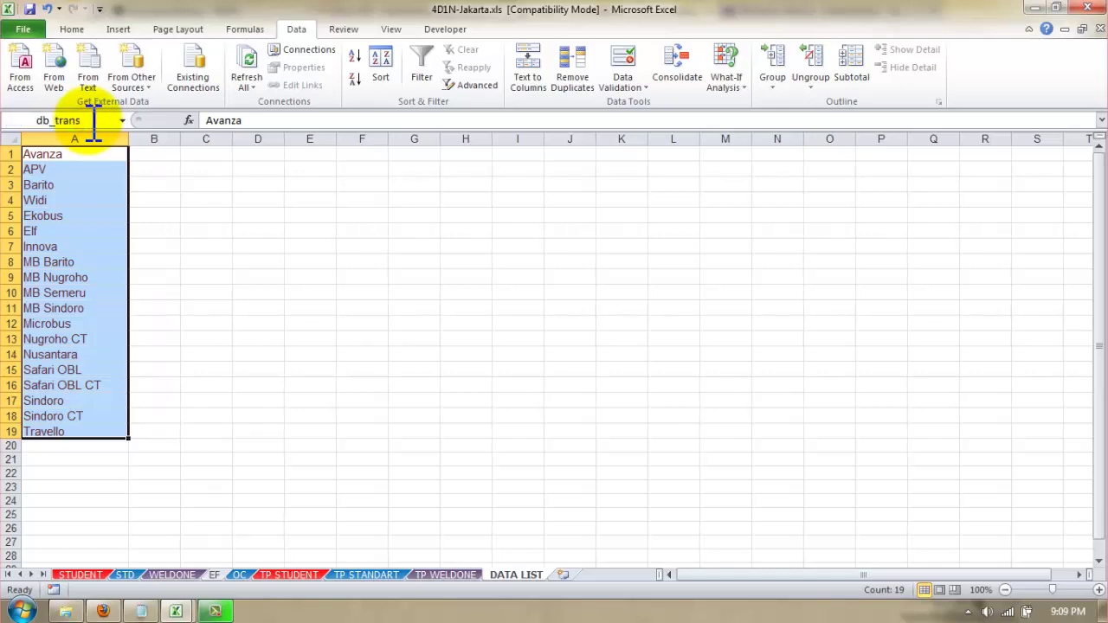
key("Return")
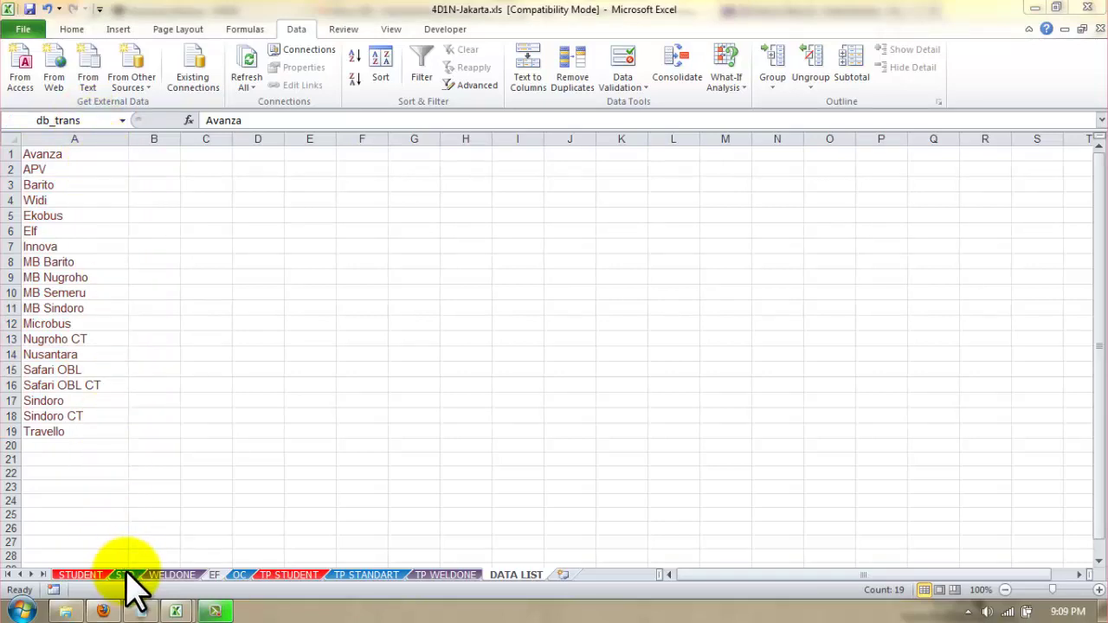
left_click(127, 574)
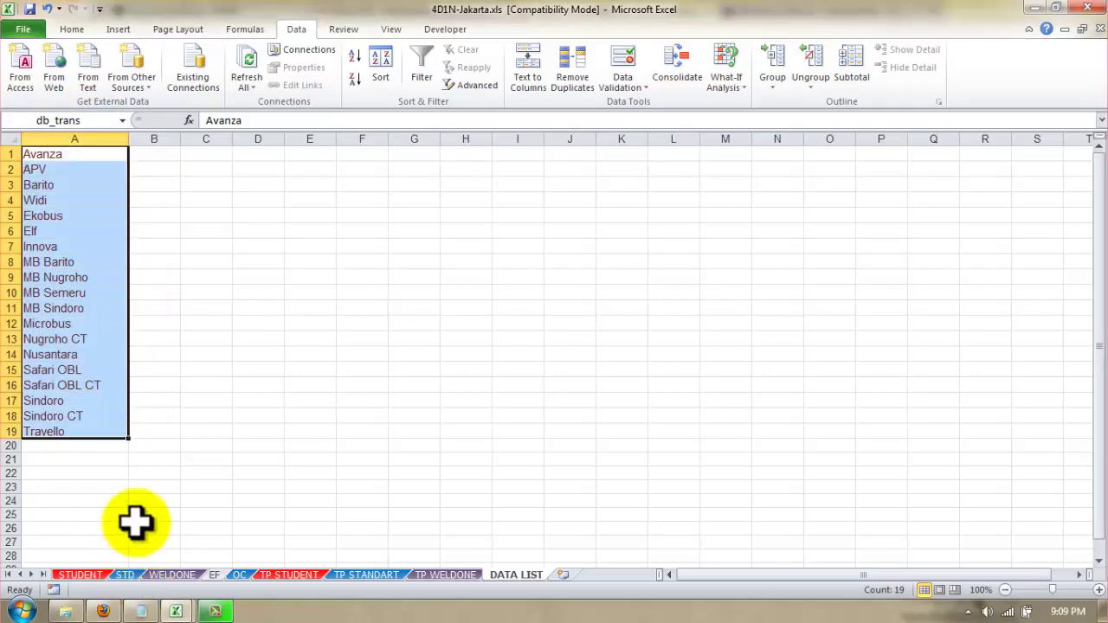
left_click(126, 575)
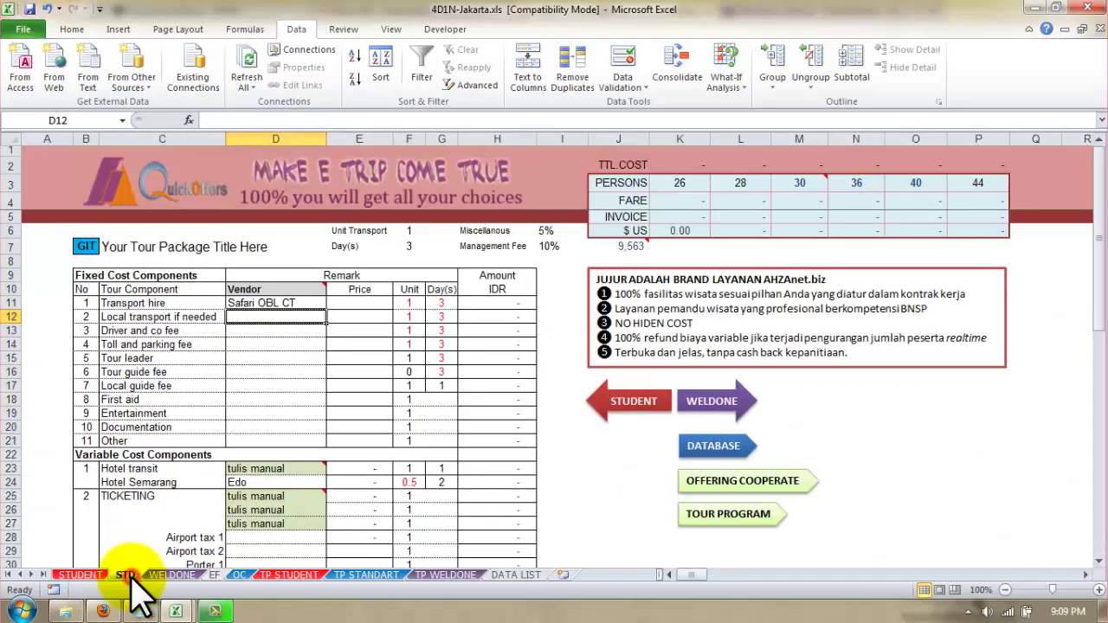
Step: Try Nugroho CT as the D11 vendor, then delete it so the cell is empty
left_click(267, 302)
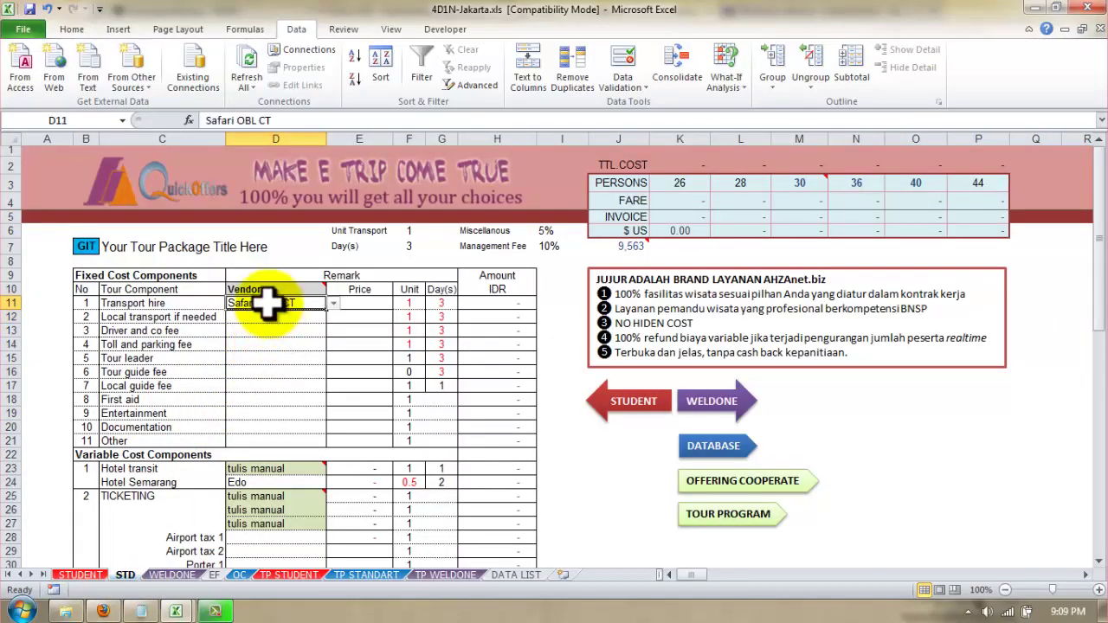
left_click(332, 303)
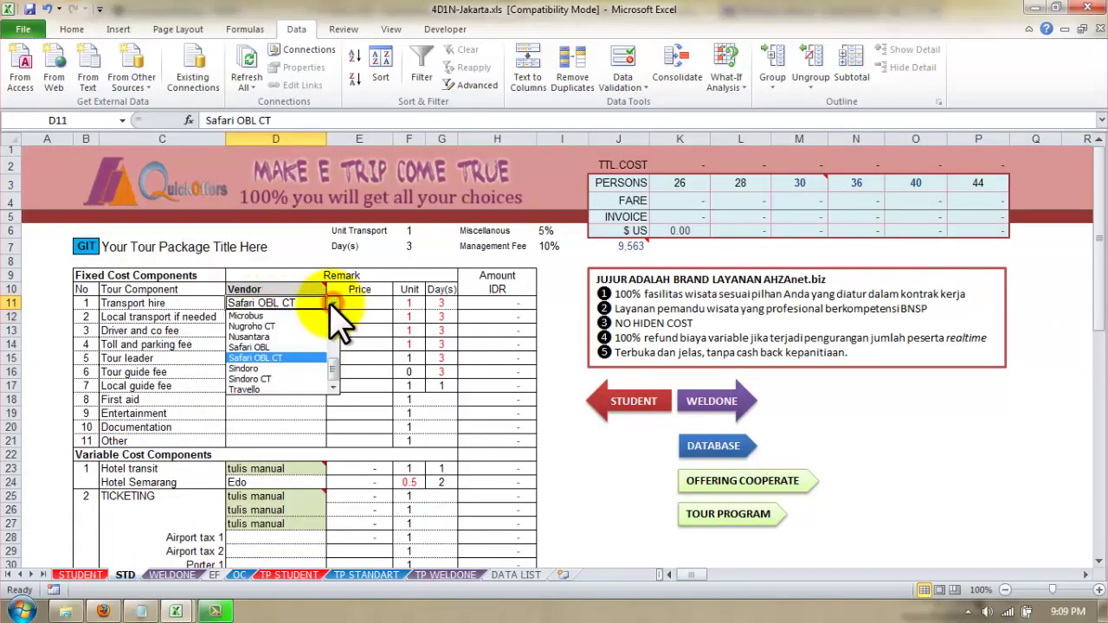
left_click(264, 326)
left_click(264, 316)
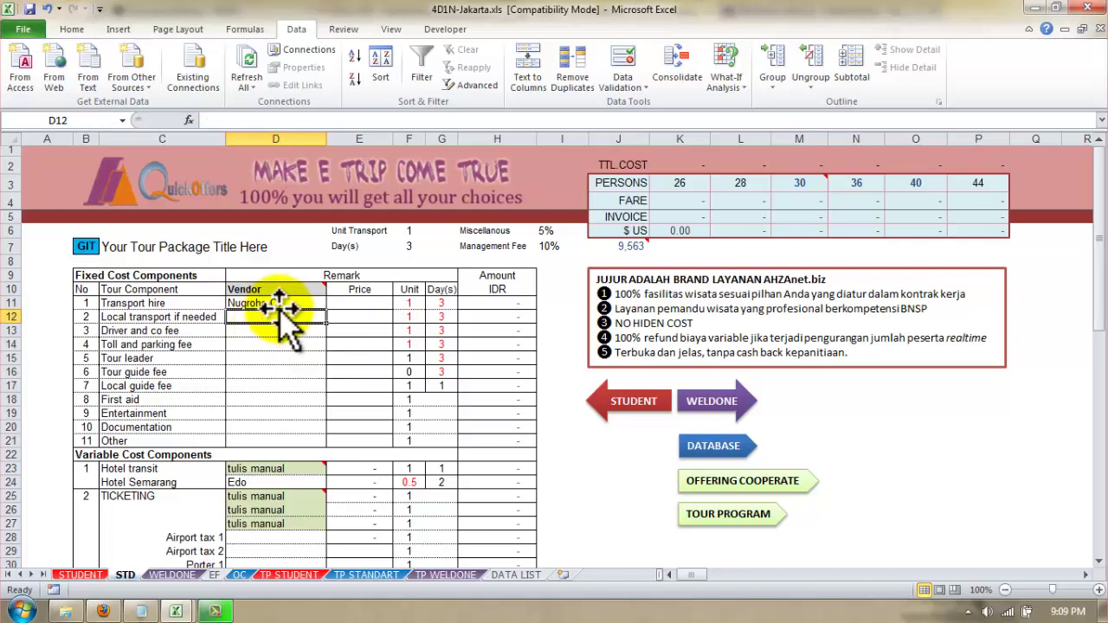
left_click(277, 304)
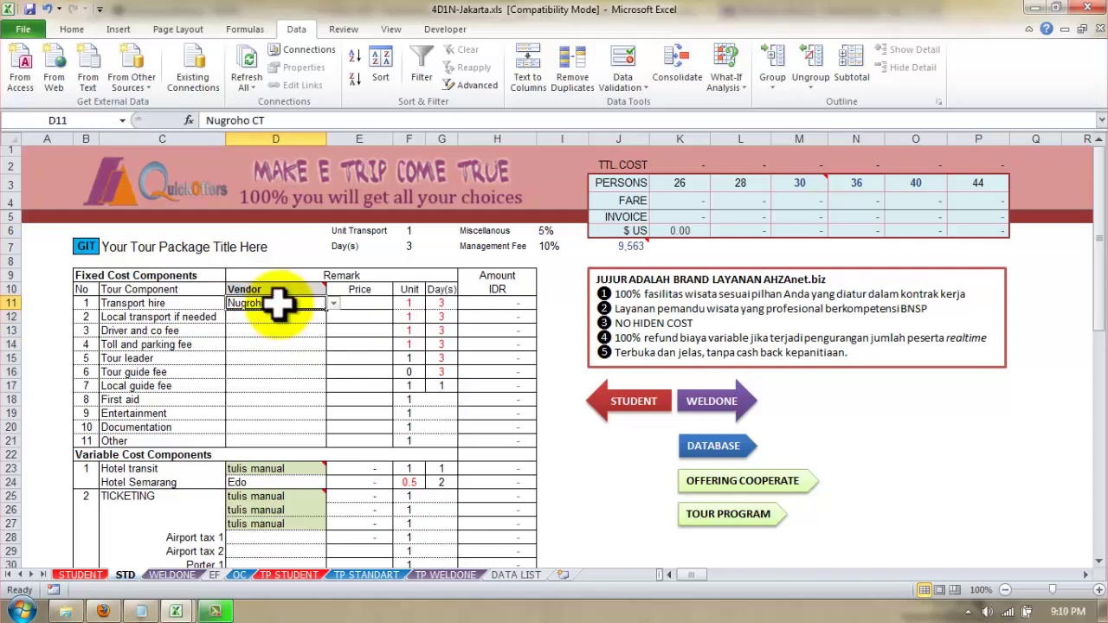
key("Delete")
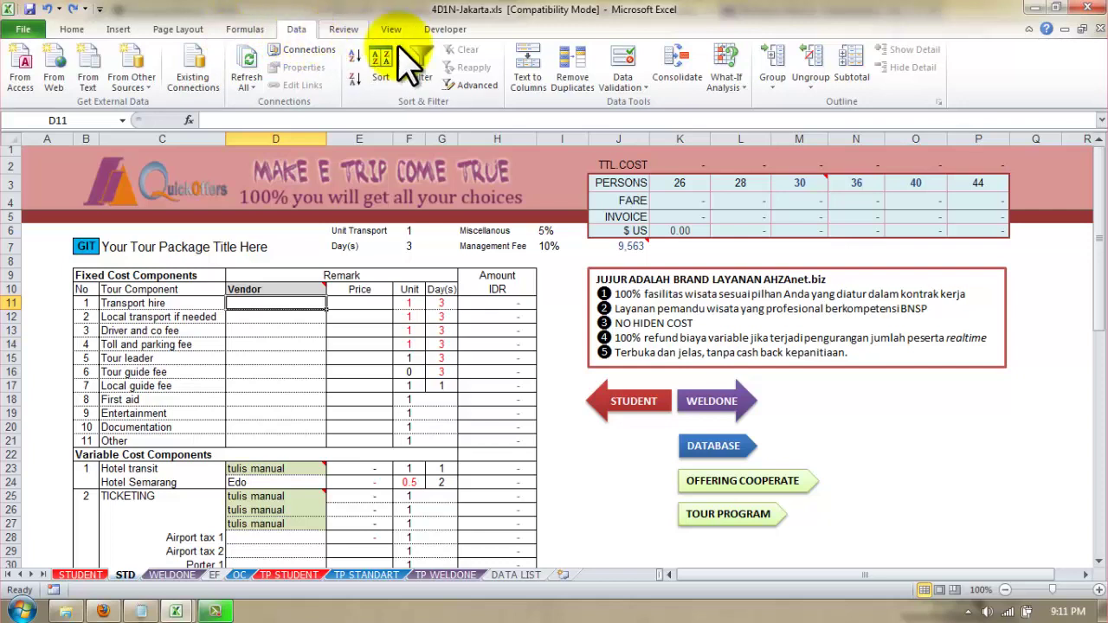
Step: Add List data validation to D11 sourced from DATA LIST A1:A19 (=db_trans)
left_click(646, 89)
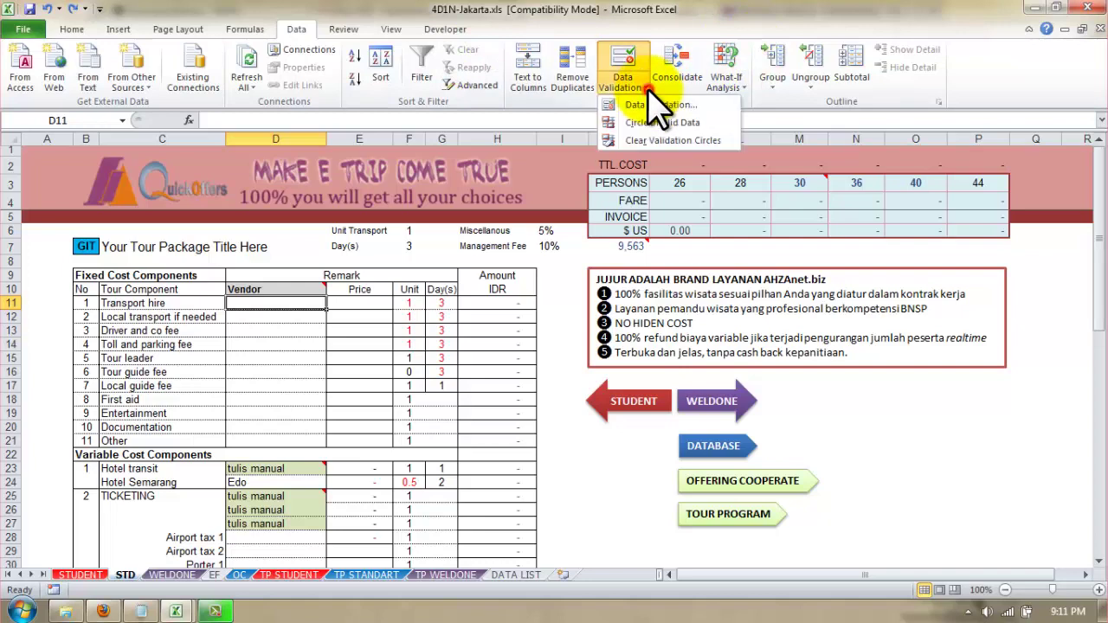
left_click(655, 105)
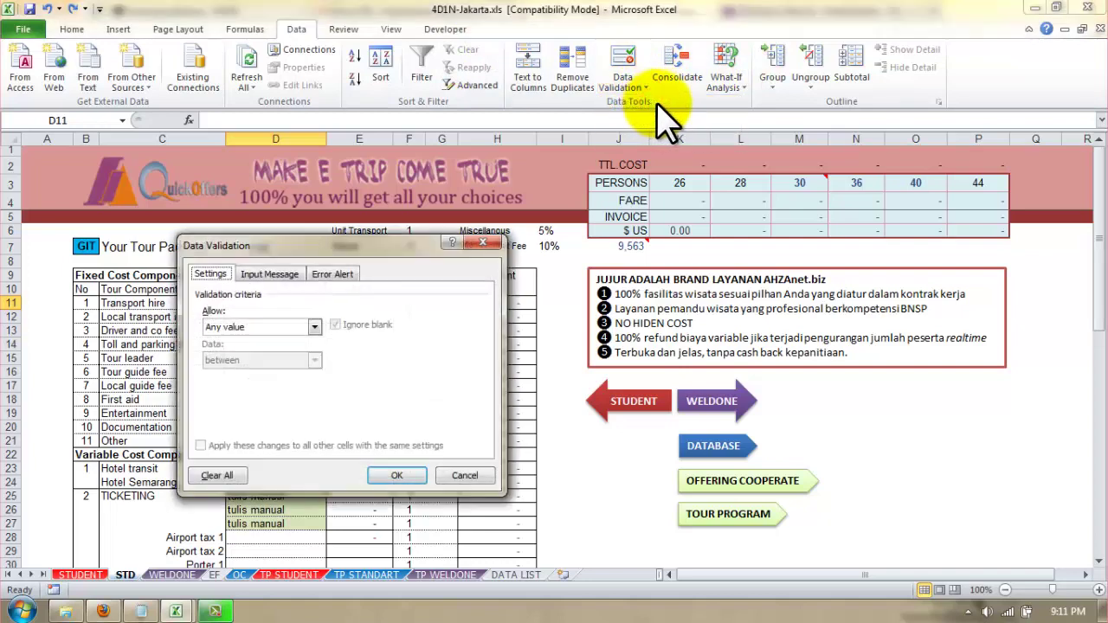
left_click(313, 327)
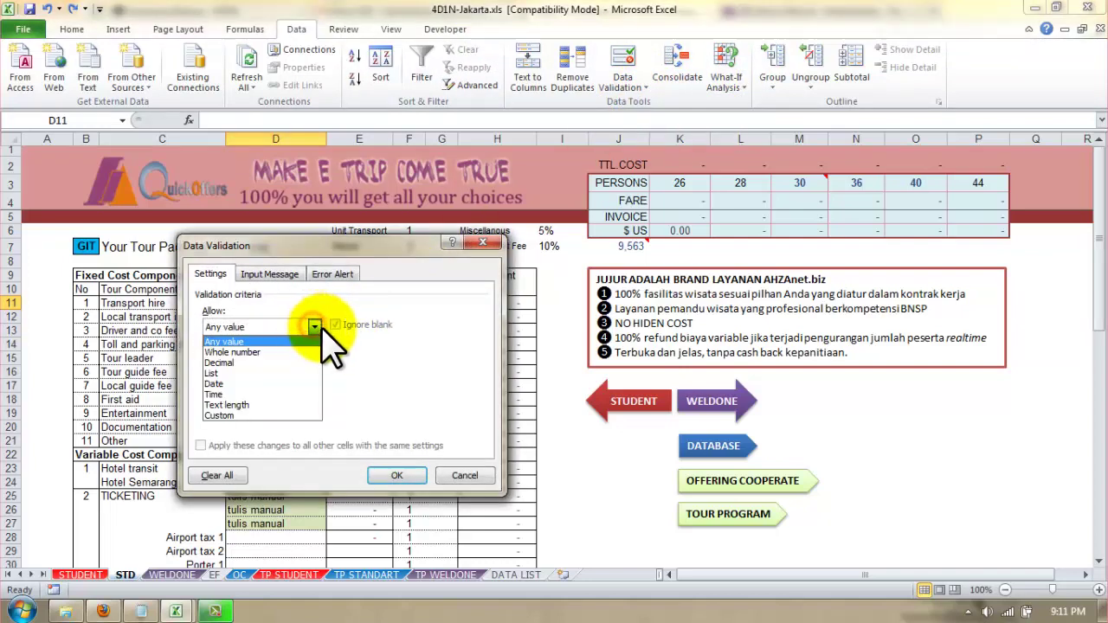
left_click(273, 374)
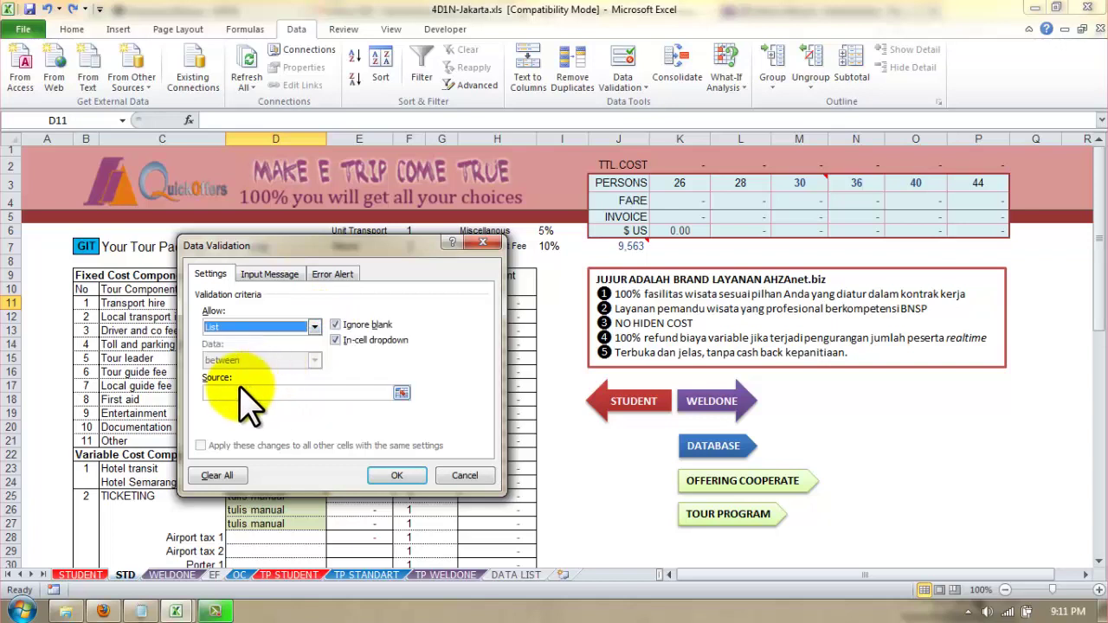
left_click(402, 394)
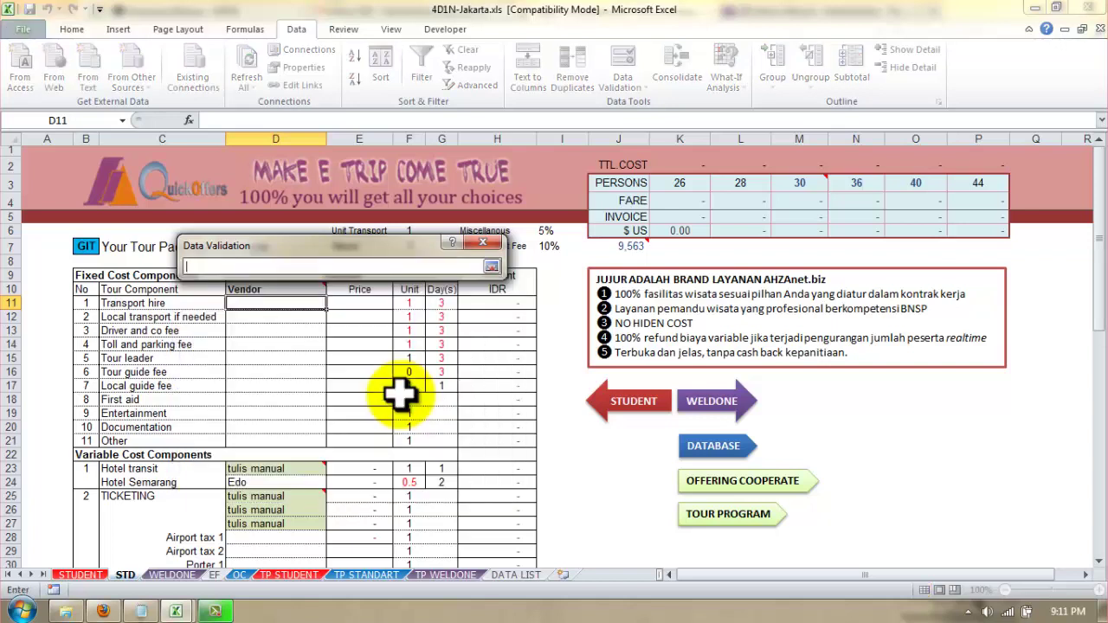
left_click(251, 266)
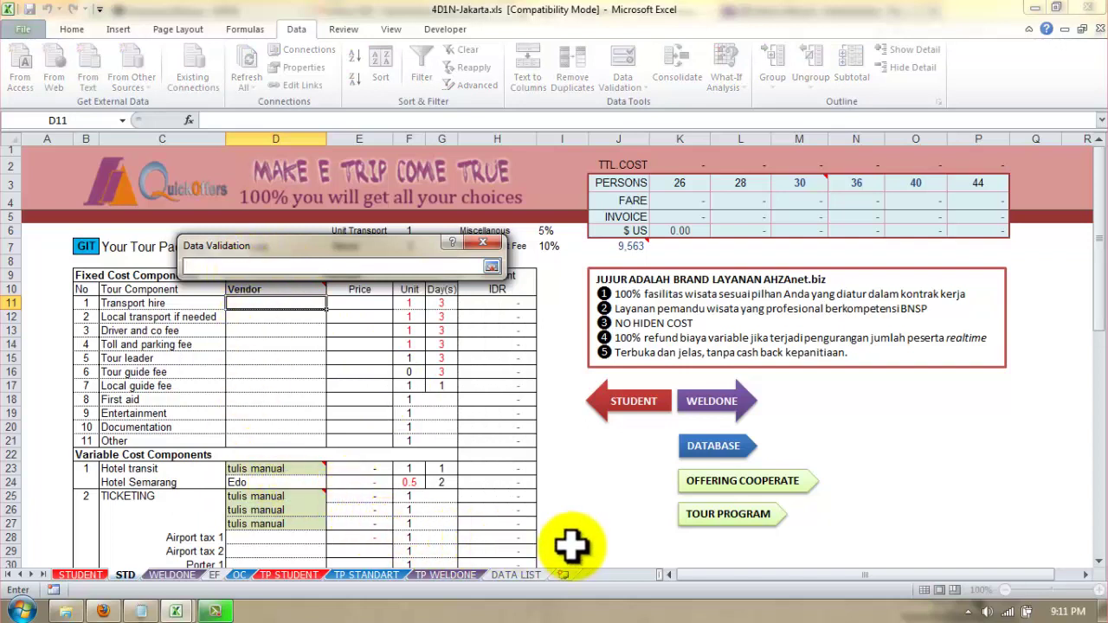
left_click(530, 575)
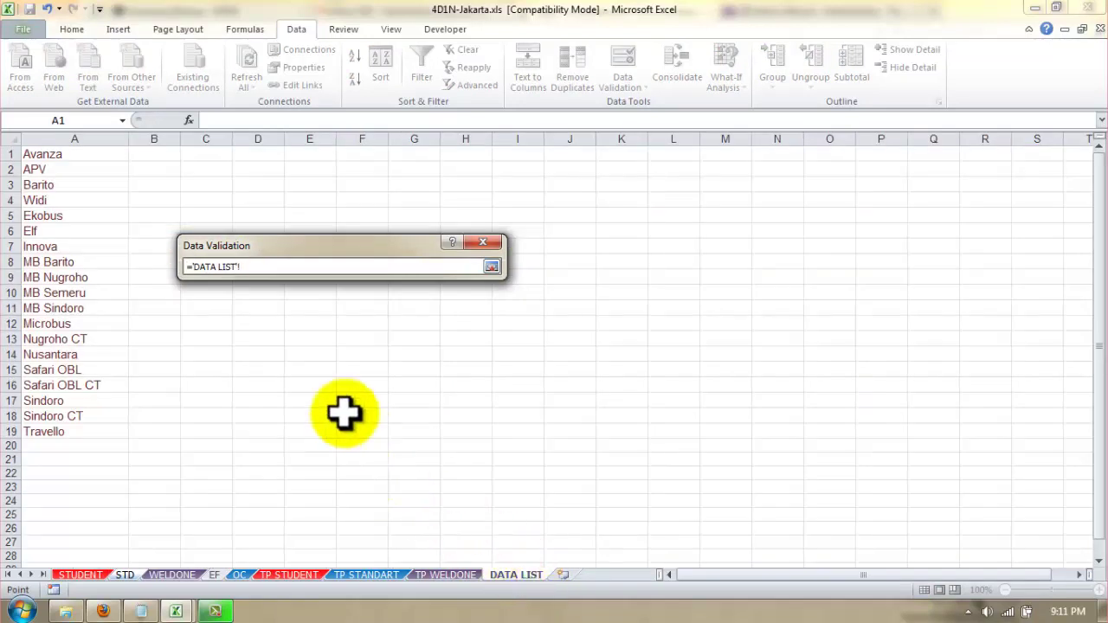
left_click_drag(59, 156, 60, 424)
type("=db_trans")
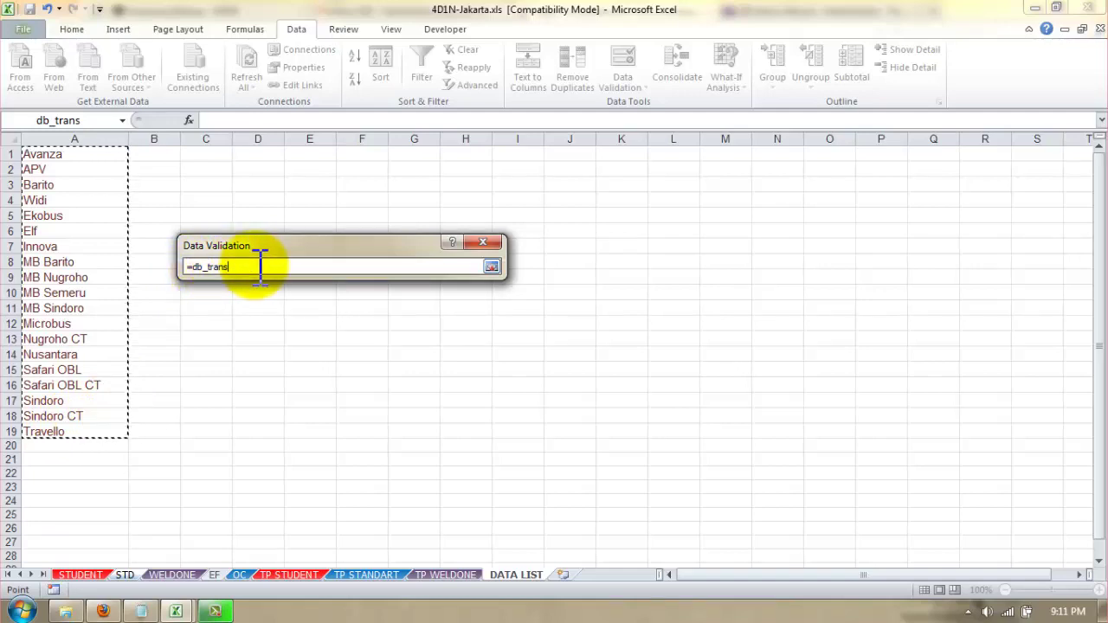
left_click(492, 267)
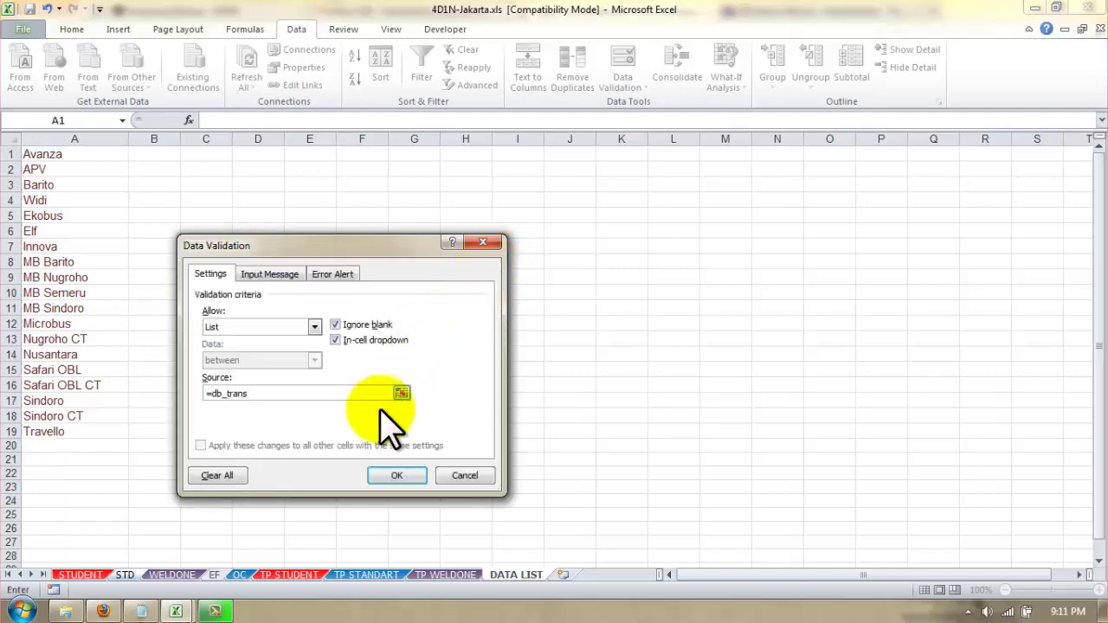
left_click(394, 475)
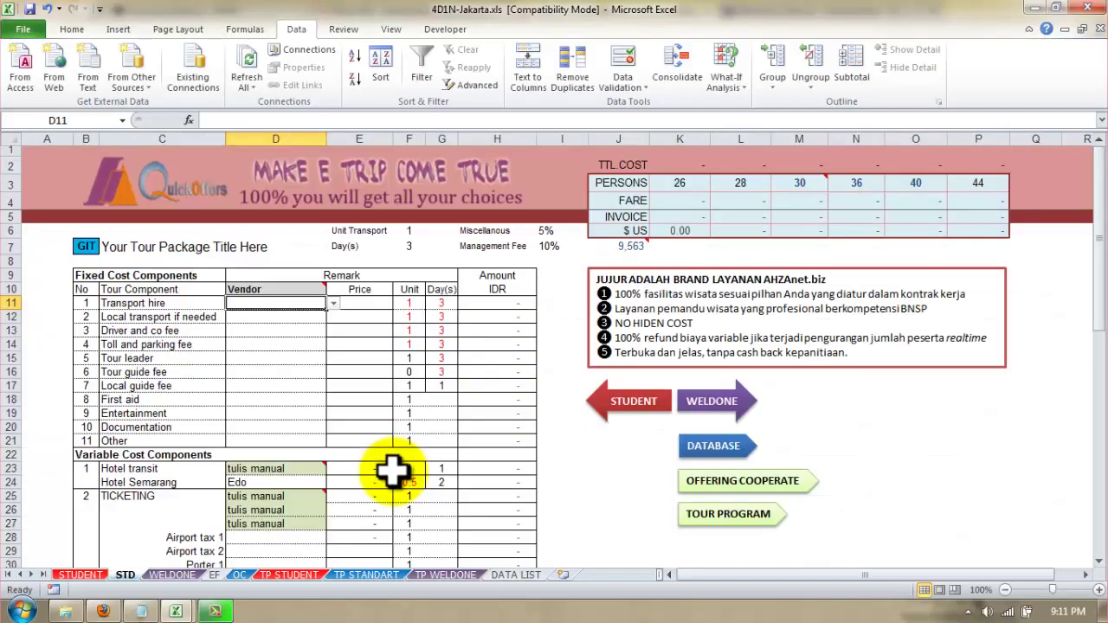
Step: Choose Ekobus for D11 from its db_trans dropdown, then check cells D12 and D13
left_click(290, 316)
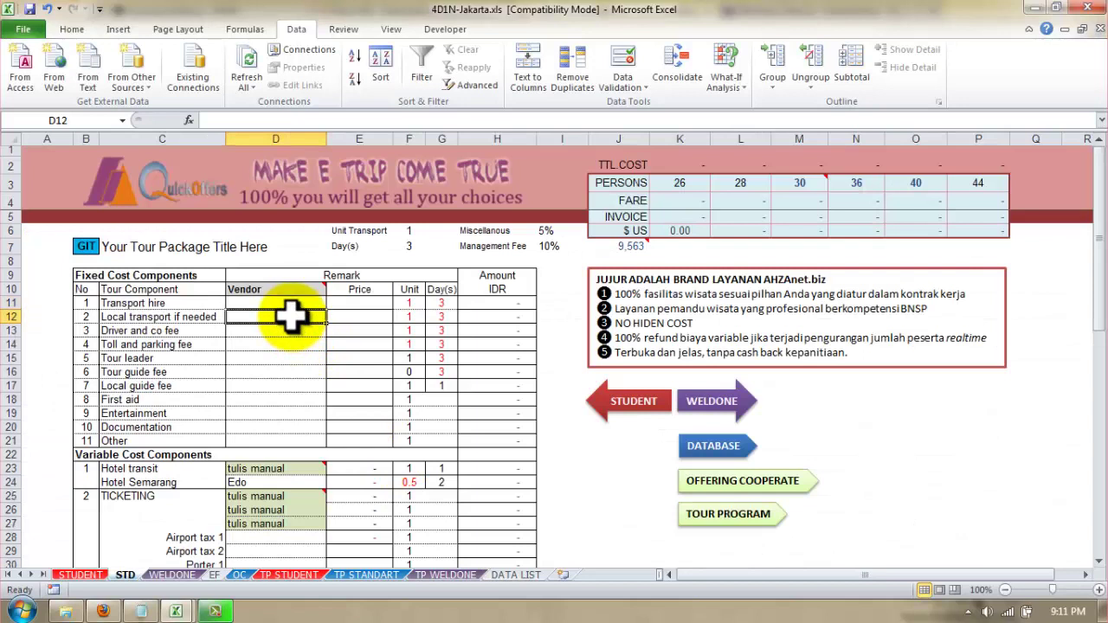
left_click(295, 302)
left_click(332, 304)
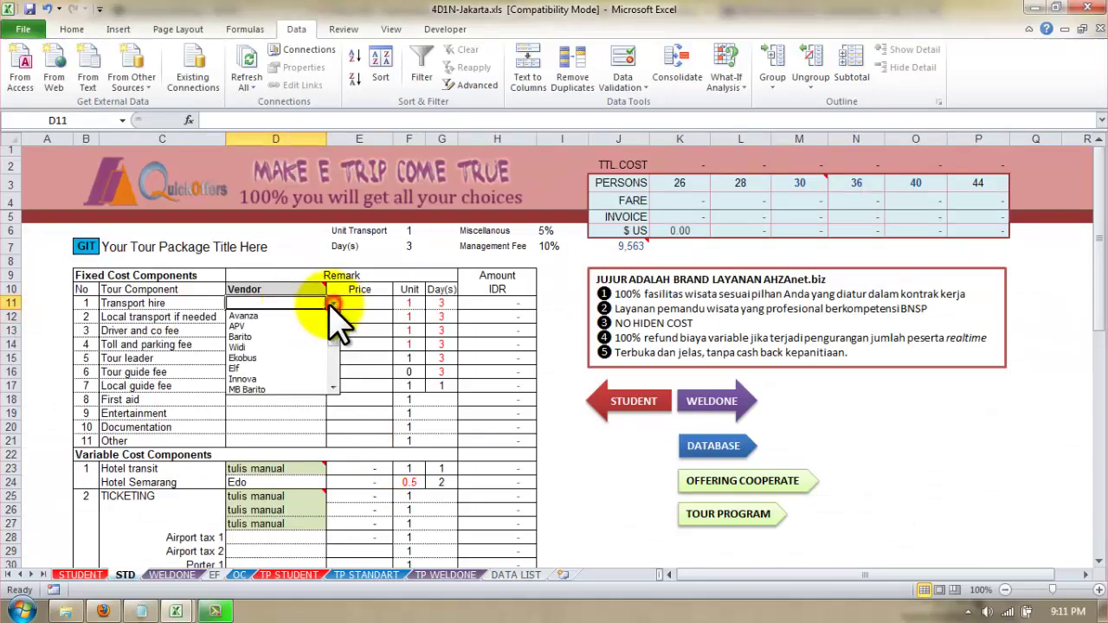
left_click(266, 360)
left_click(276, 318)
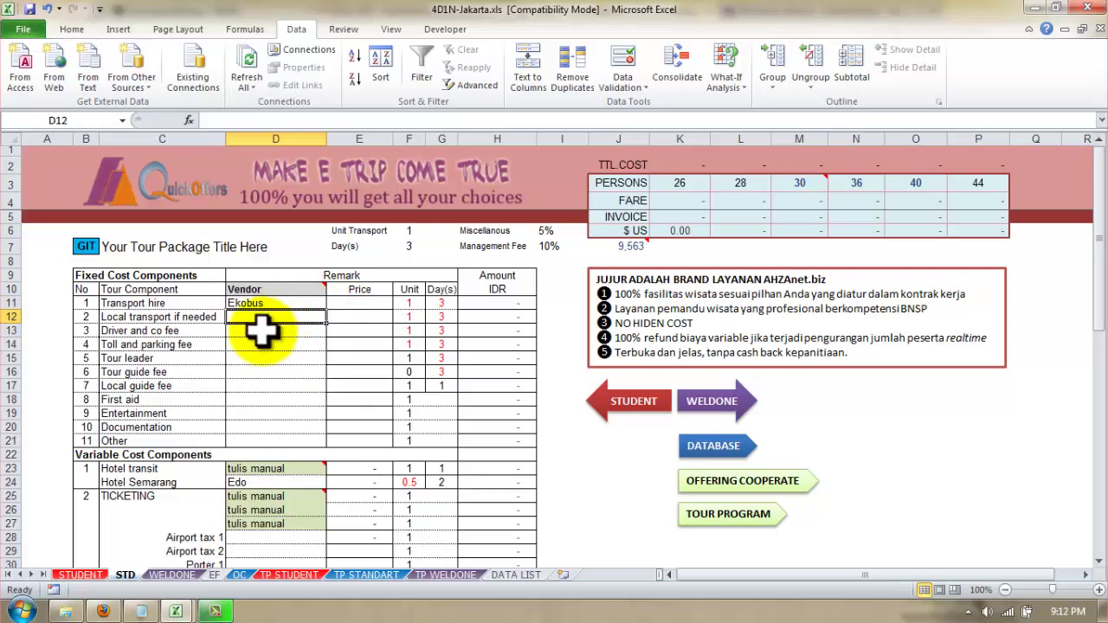
left_click(251, 330)
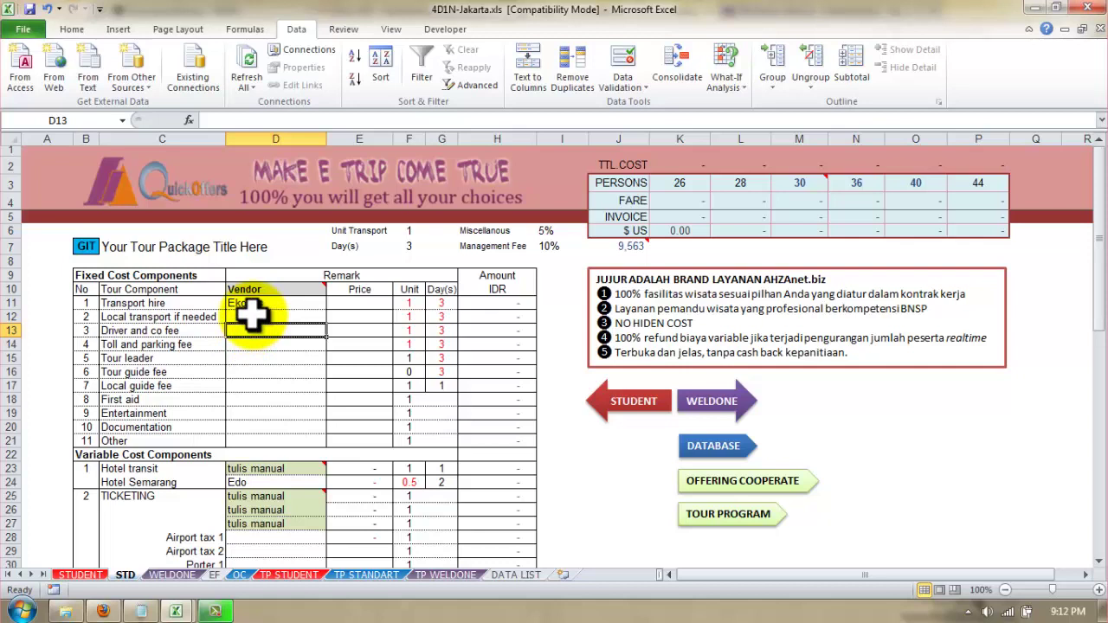
Step: On DATA LIST, select Shuttle through Private in B1:B4 and widen column B to 12.29
left_click(251, 316)
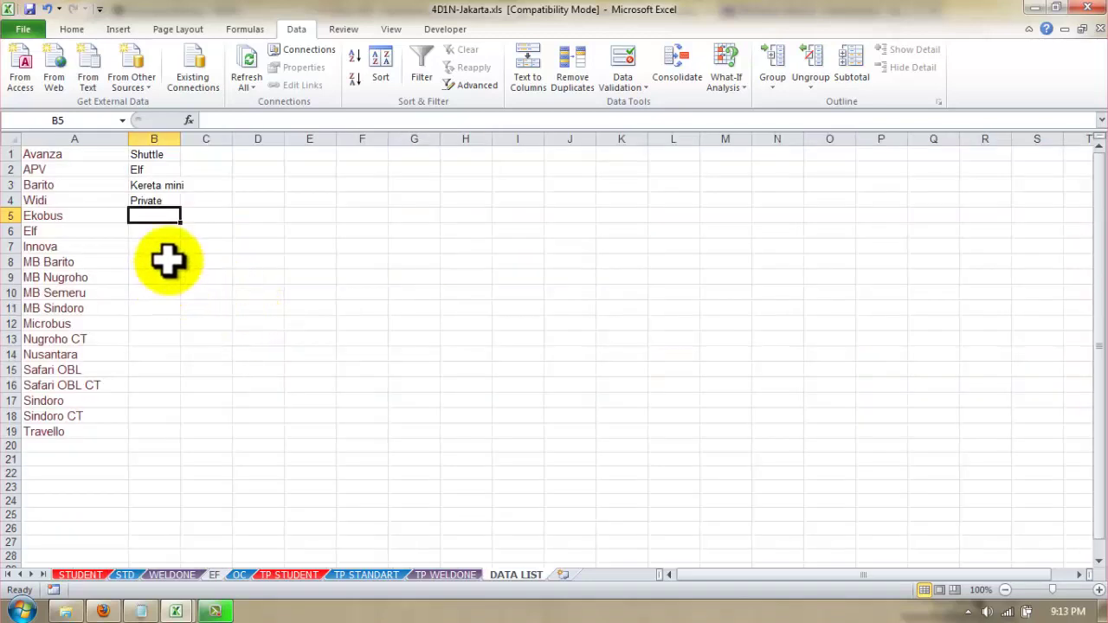
left_click_drag(154, 154, 165, 199)
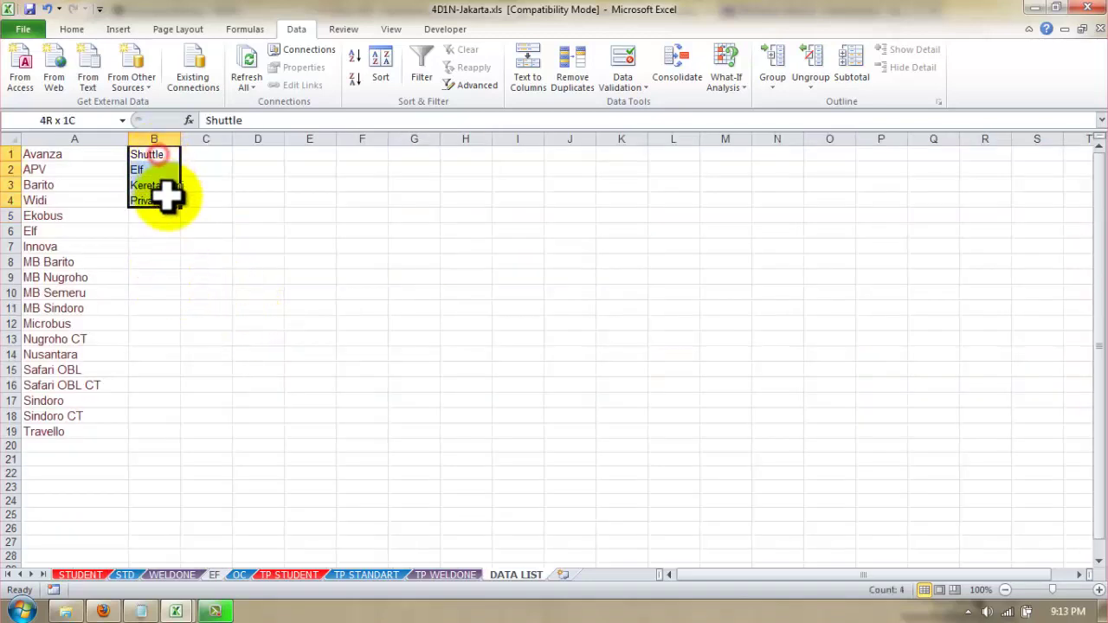
left_click(155, 216)
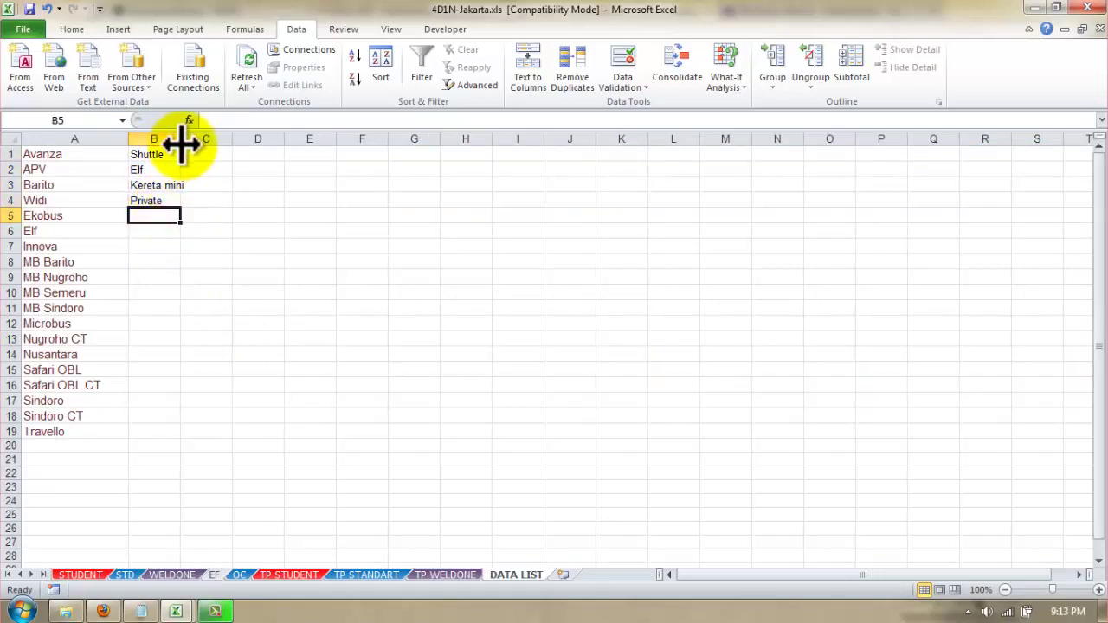
left_click_drag(180, 142, 201, 148)
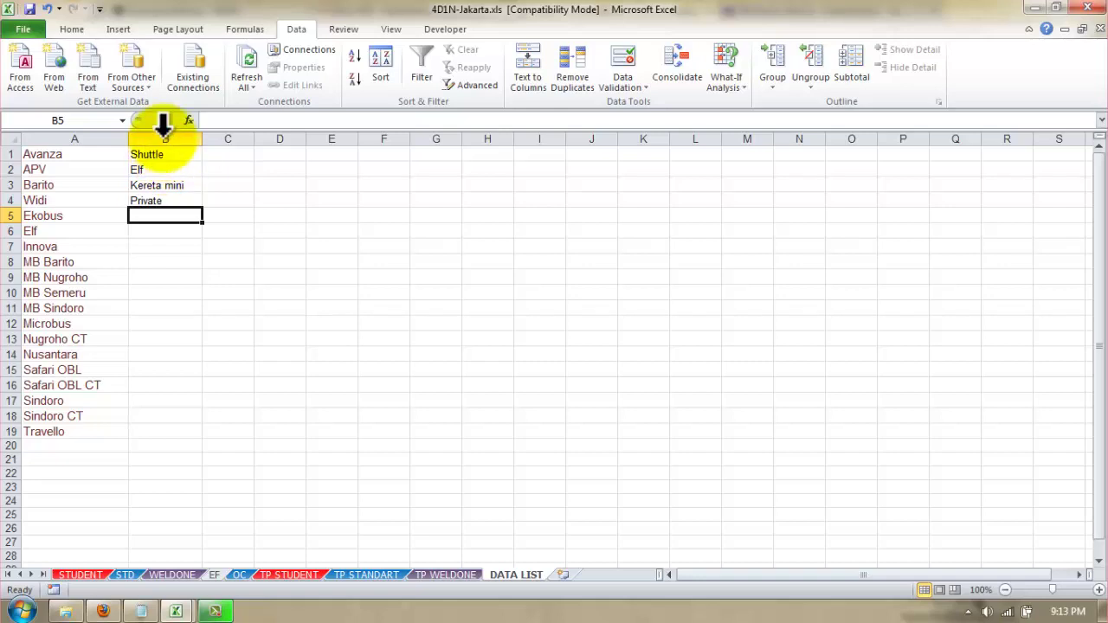
Step: Apply AutoFit Column Width to columns A:B on DATA LIST
left_click(88, 130)
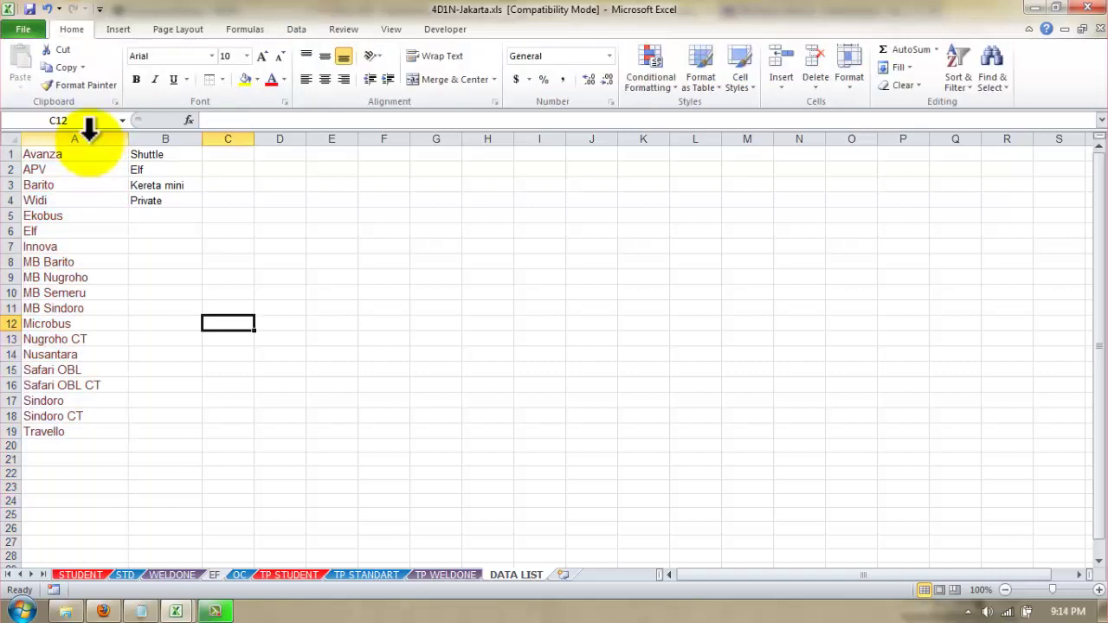
left_click_drag(89, 128, 174, 128)
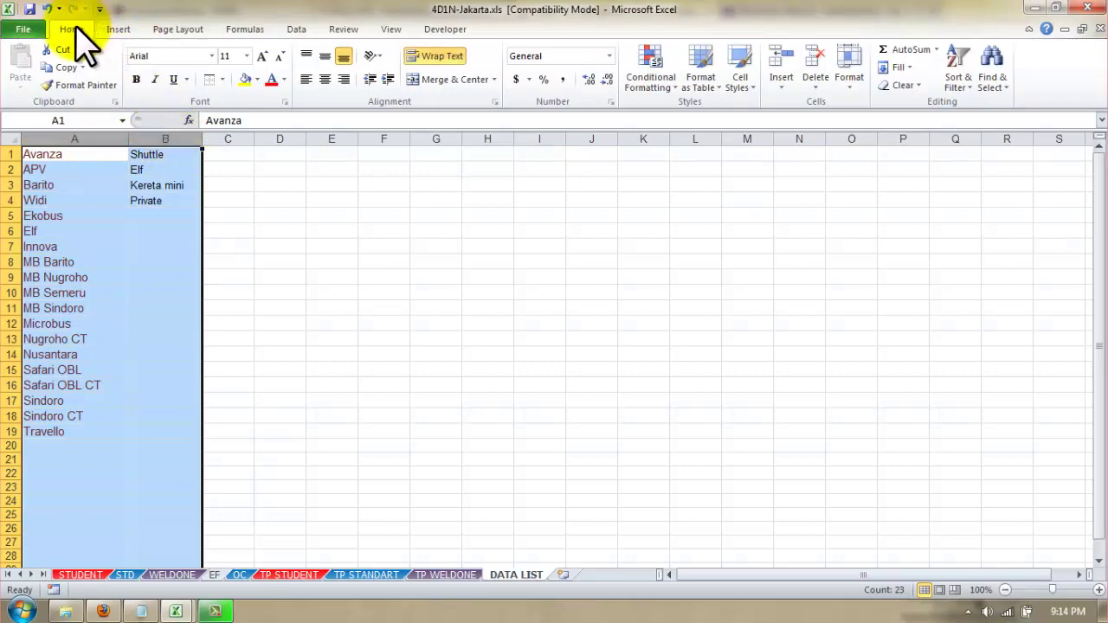
left_click(440, 55)
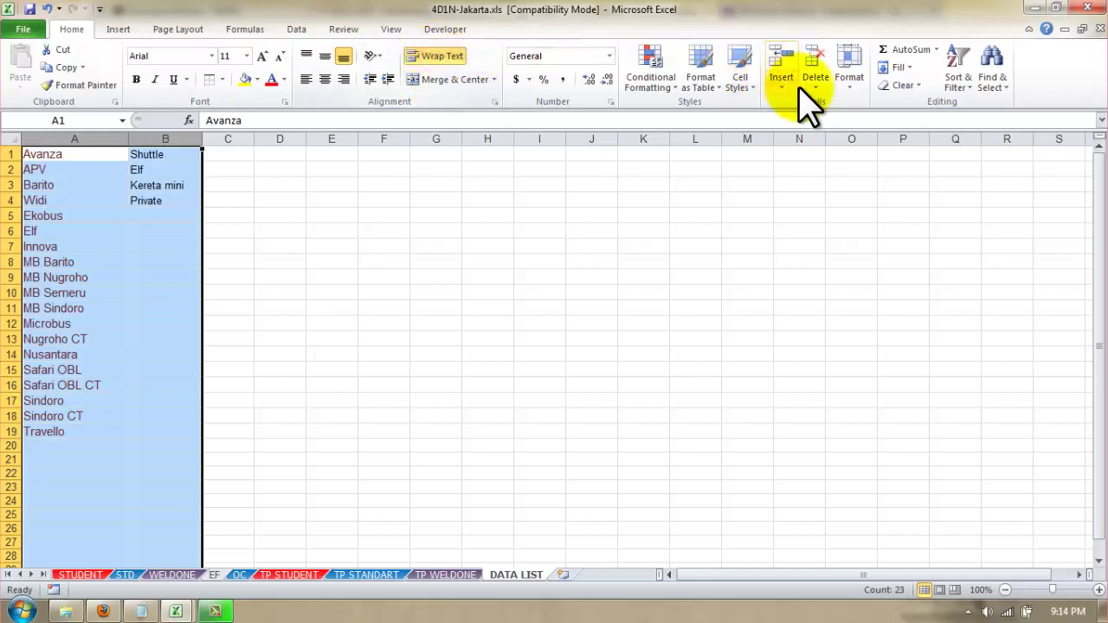
left_click(856, 90)
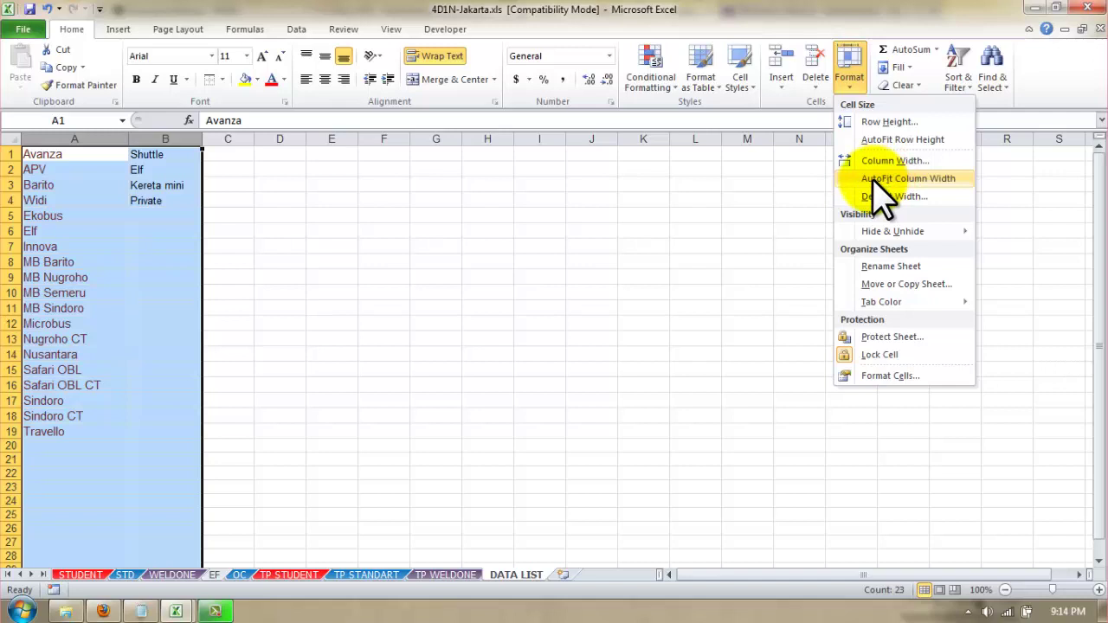
left_click(876, 182)
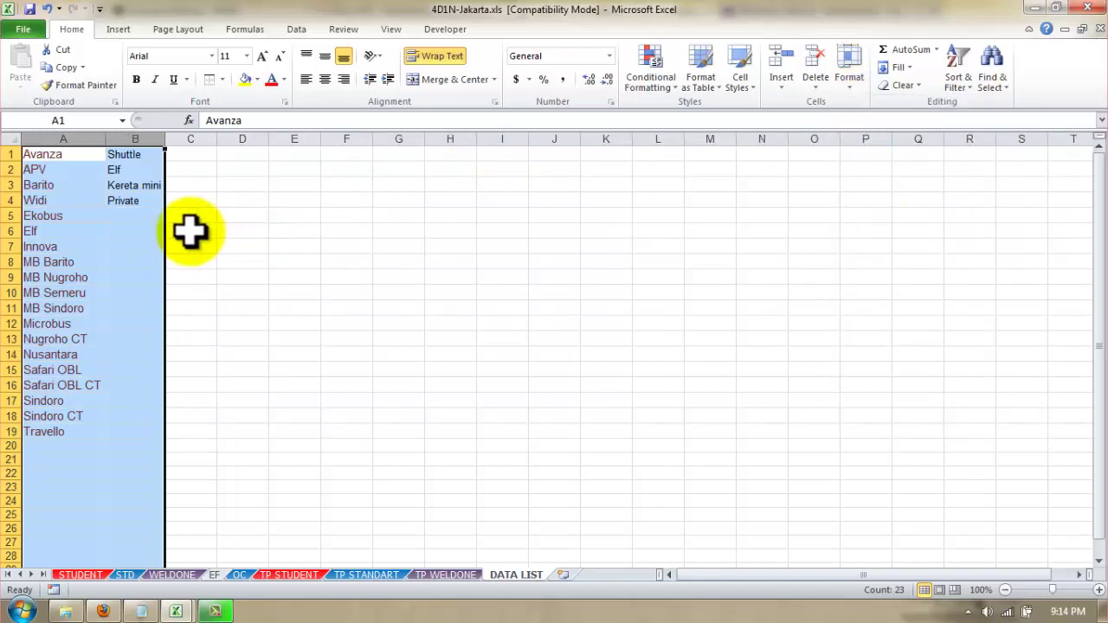
left_click(134, 218)
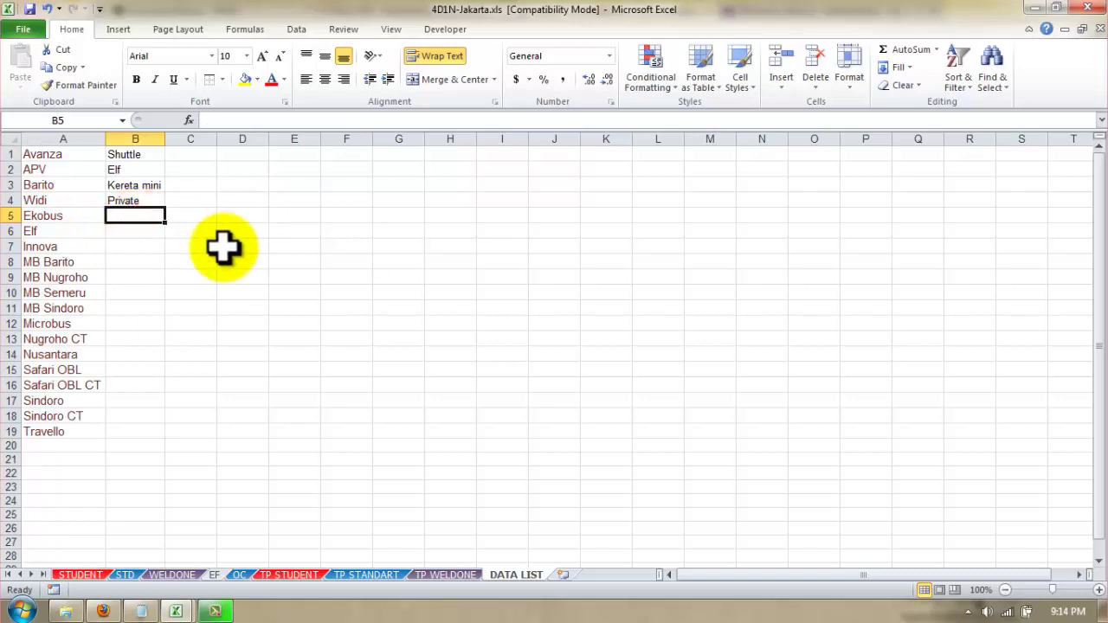
Step: Select B1:B19 on DATA LIST and name the range local_trans in the Name Box
key("Up")
key("Up")
key("Up")
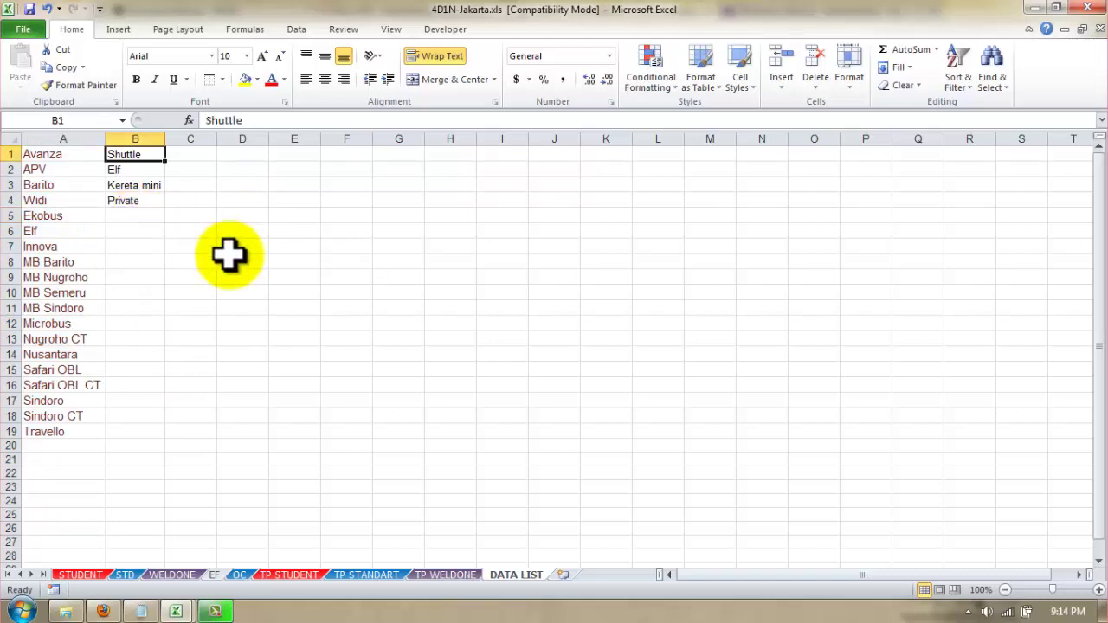
left_click(137, 174)
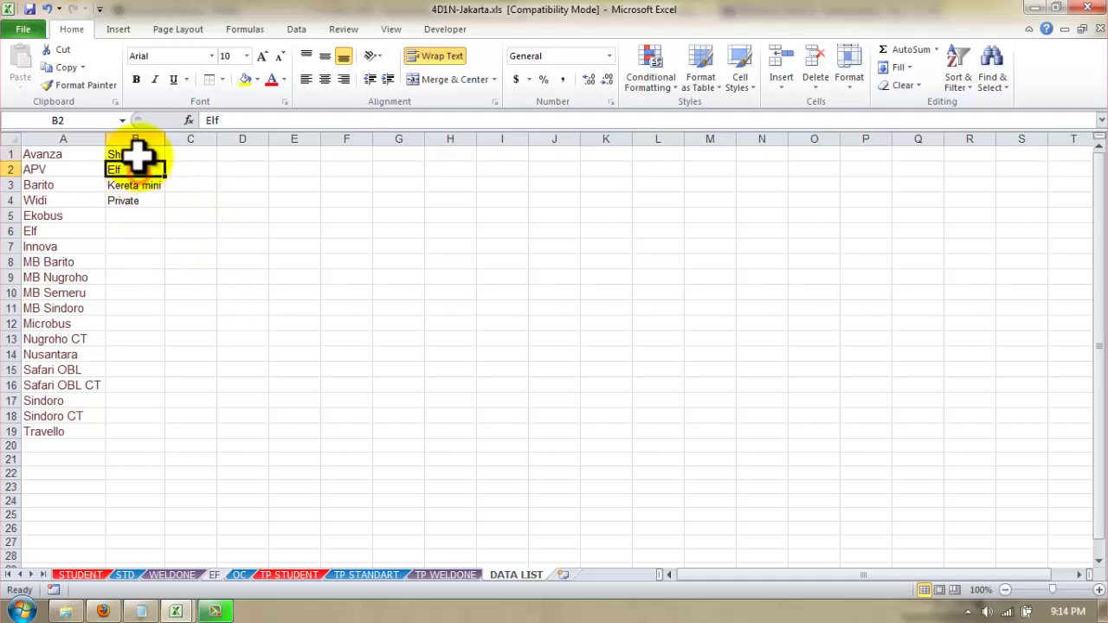
left_click_drag(139, 155, 164, 258)
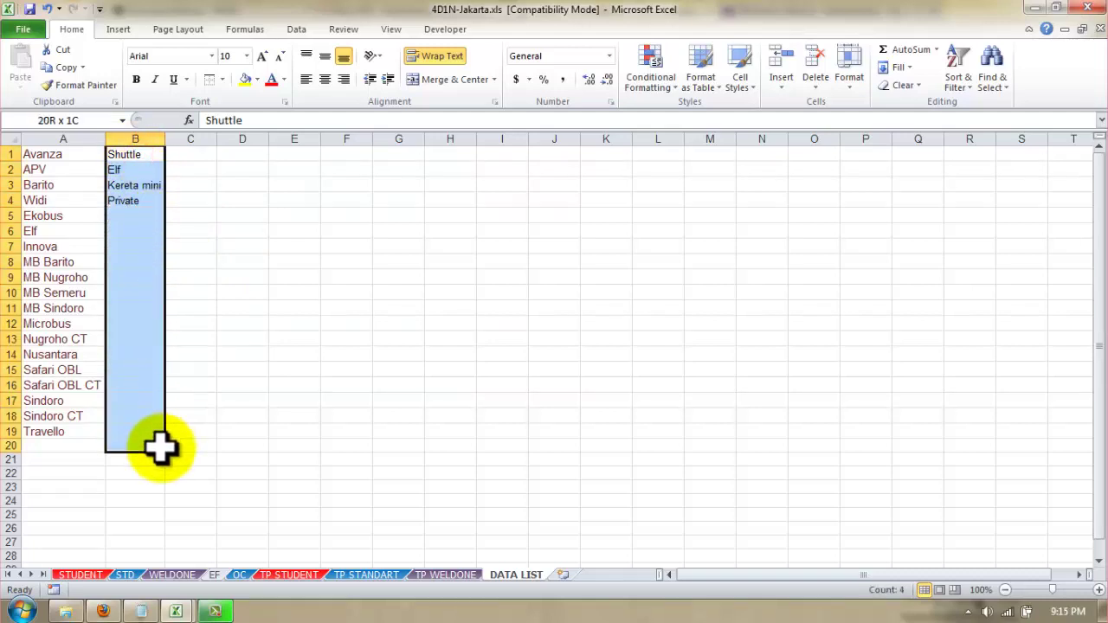
left_click_drag(160, 420, 167, 440)
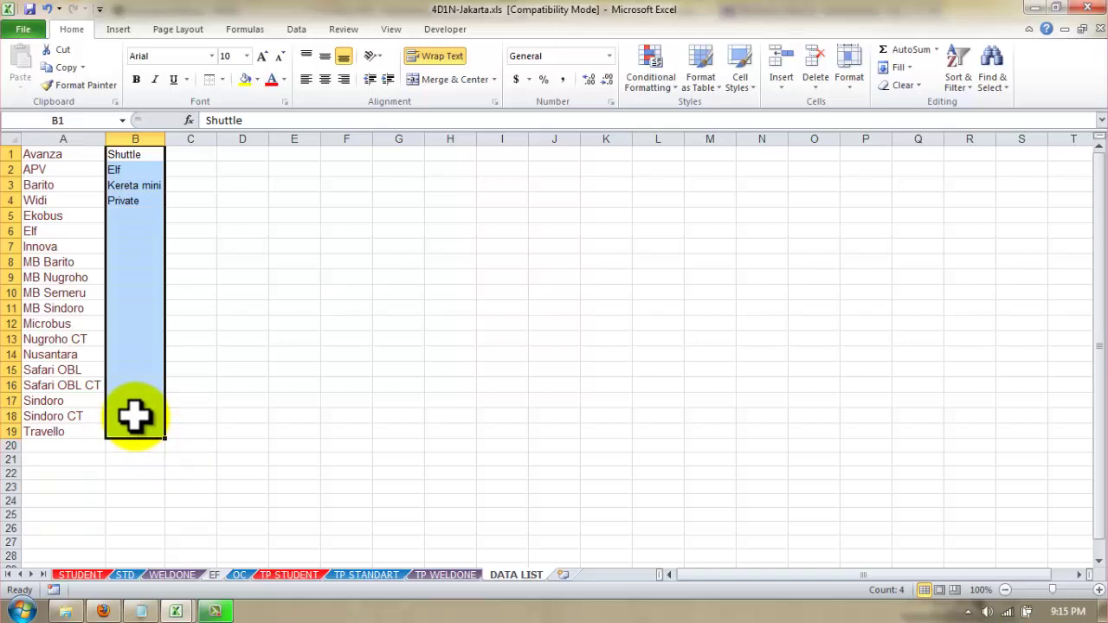
left_click(68, 118)
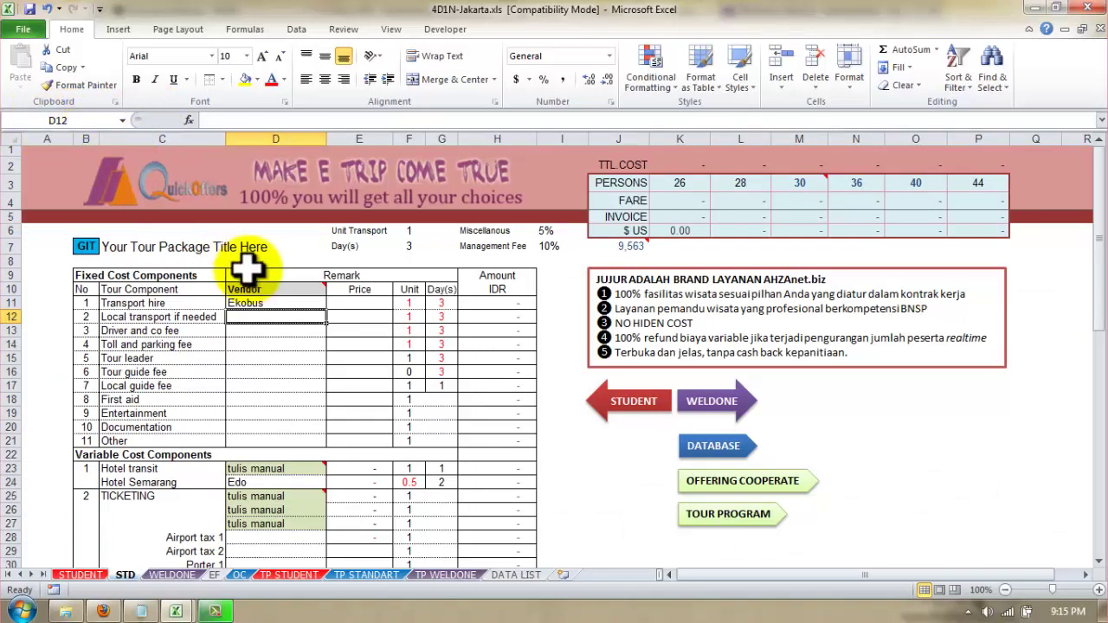
Step: Give D12 List data validation sourced from DATA LIST B1:B19 (=local_trans)
left_click(272, 315)
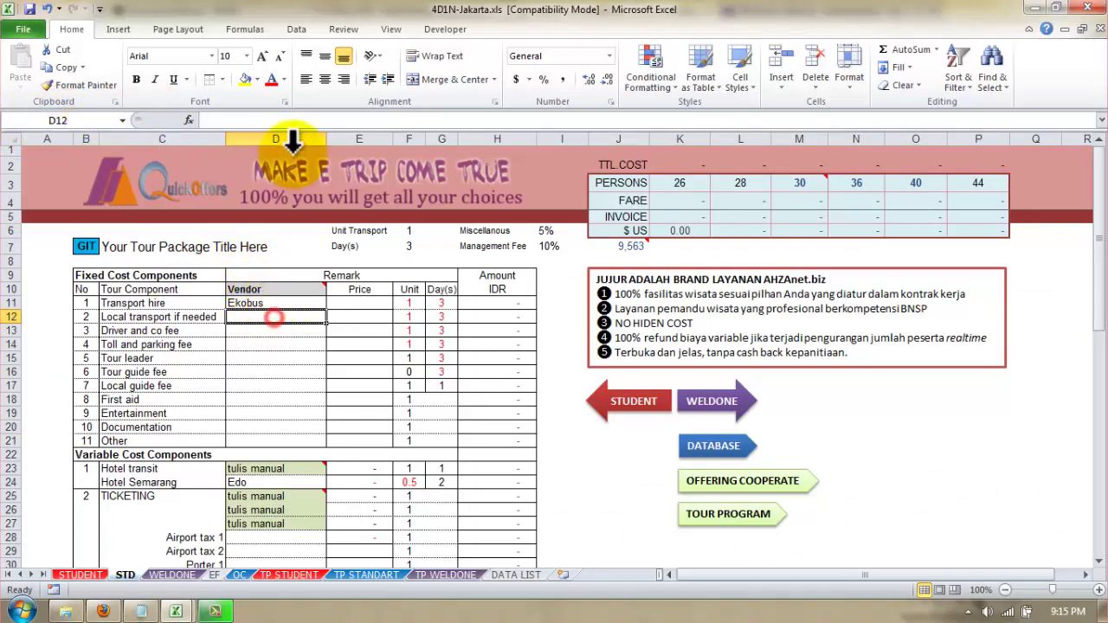
left_click(296, 29)
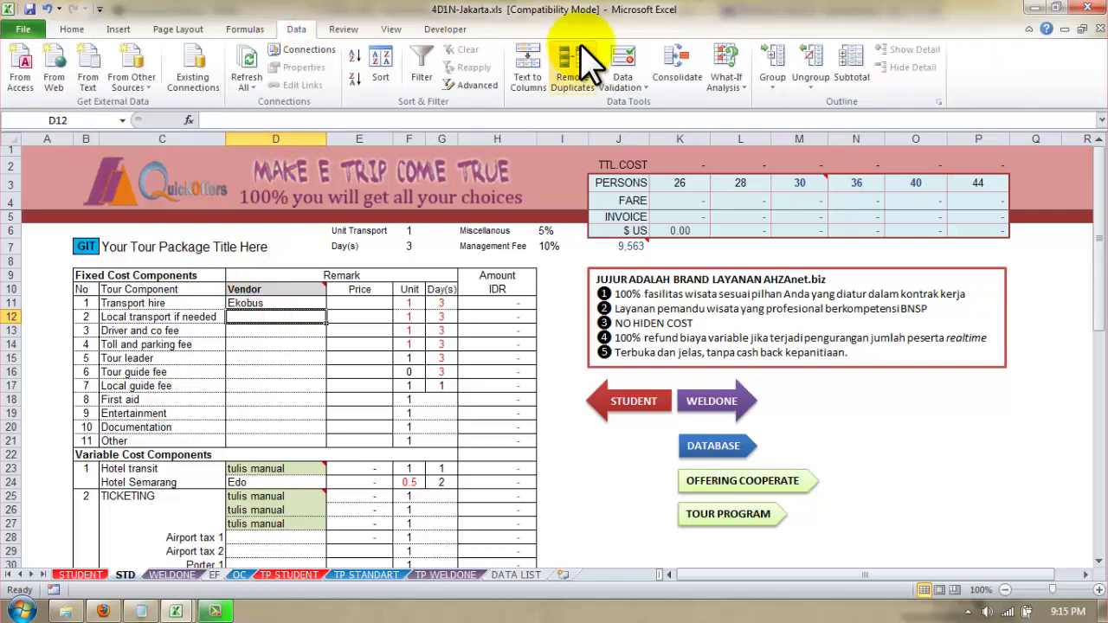
left_click(639, 85)
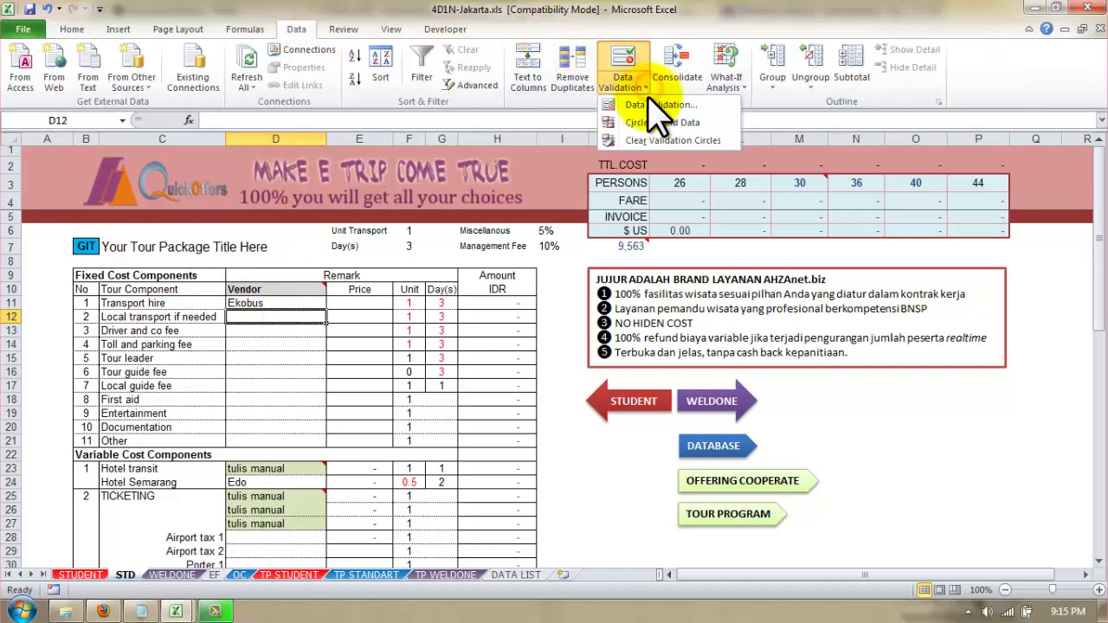
left_click(657, 106)
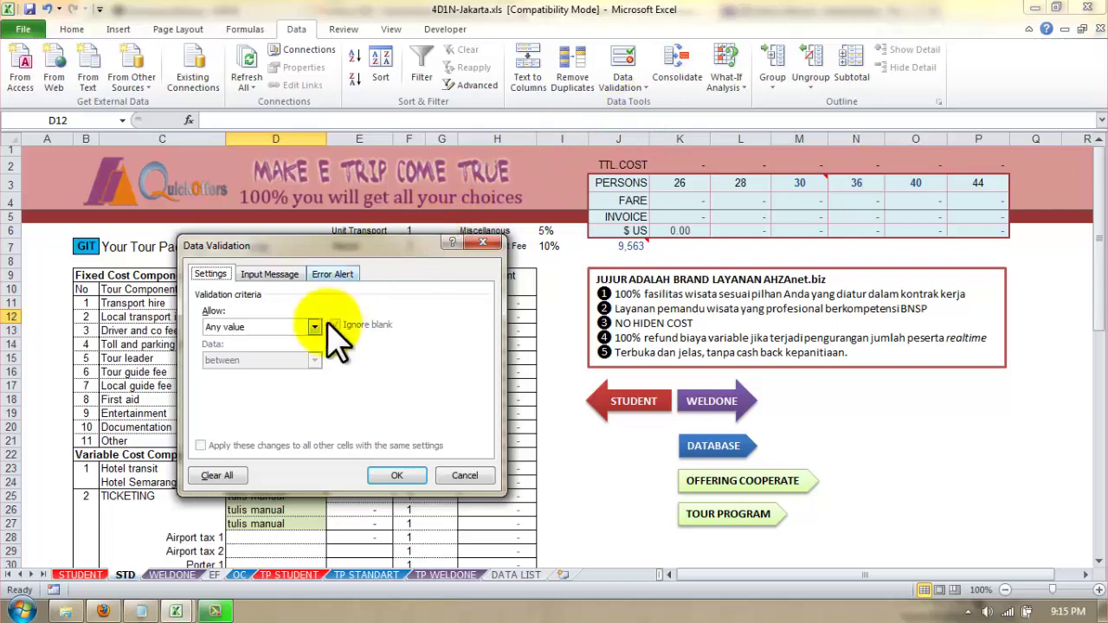
left_click(316, 326)
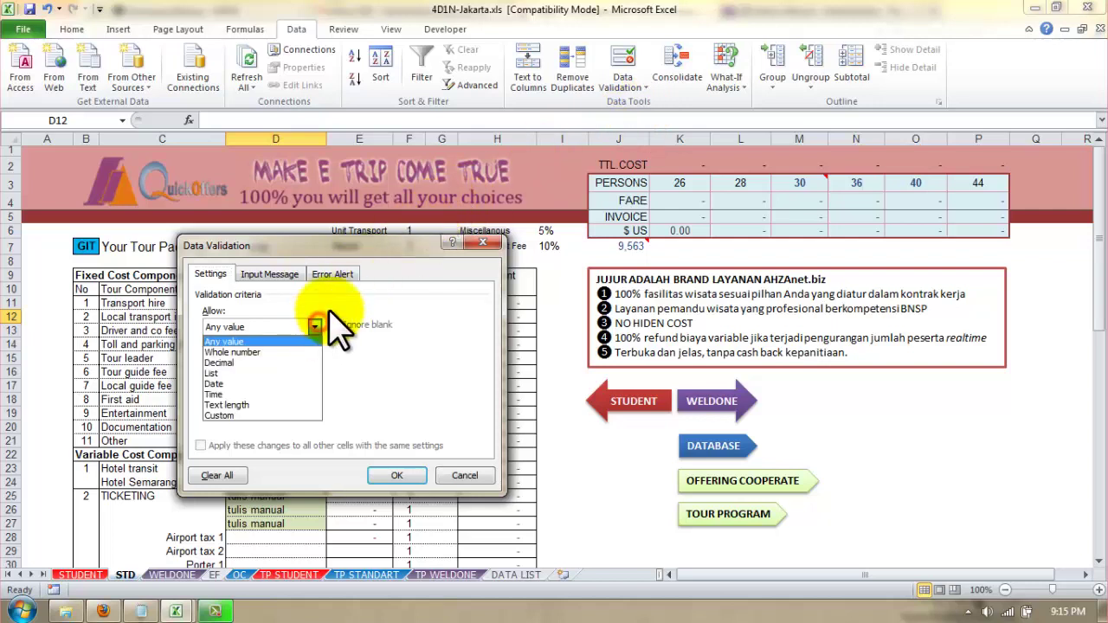
left_click(252, 378)
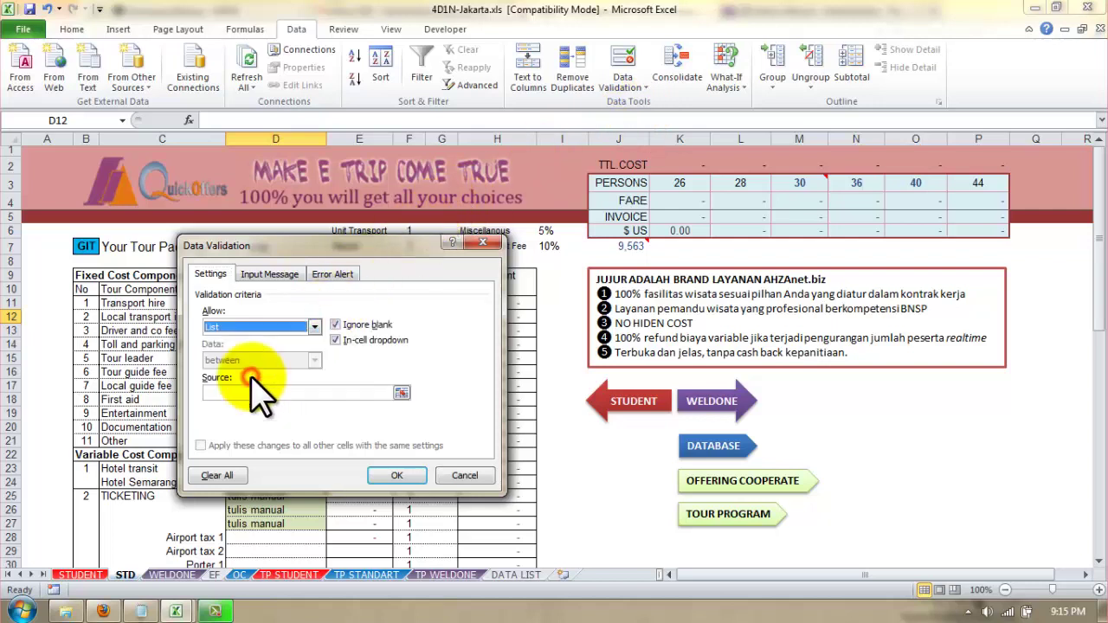
left_click(402, 394)
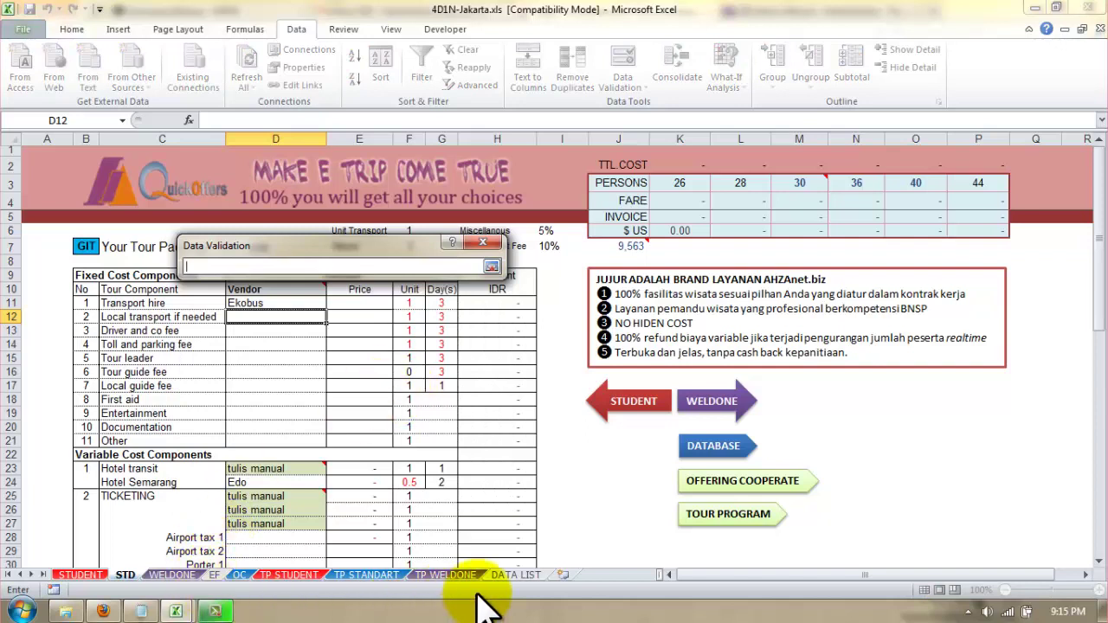
left_click(518, 576)
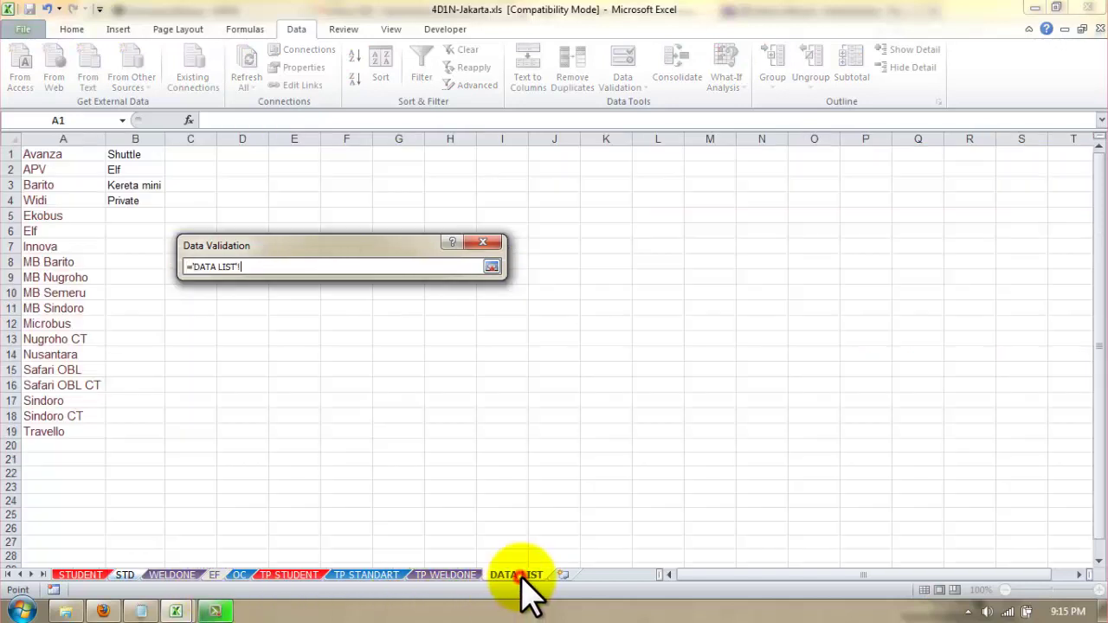
left_click(132, 155)
left_click_drag(130, 162, 130, 431)
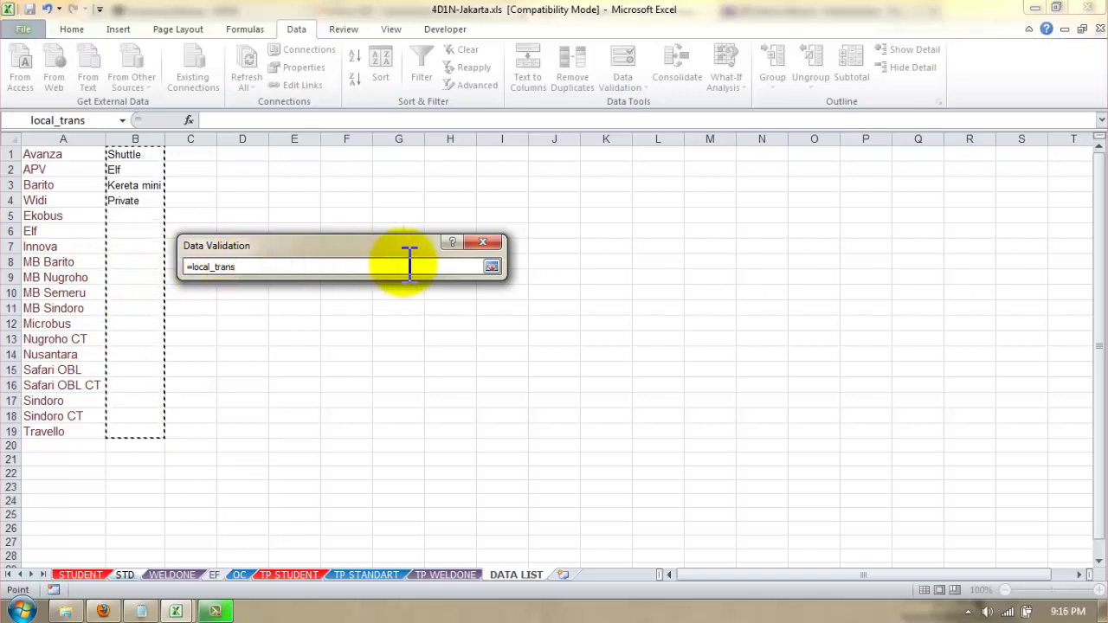
left_click(492, 267)
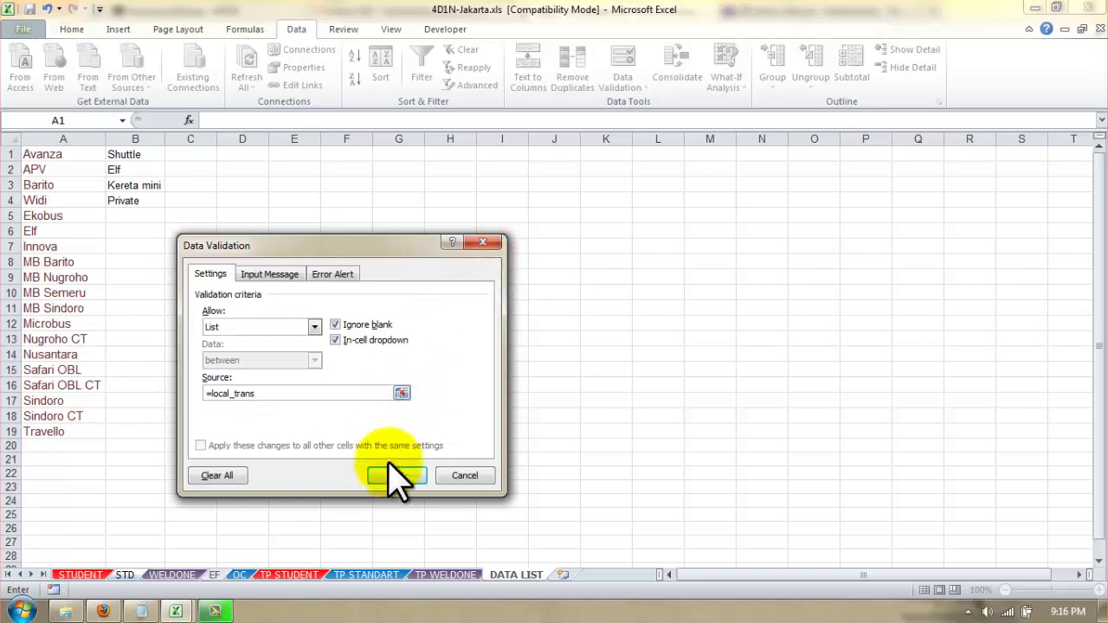
left_click(395, 475)
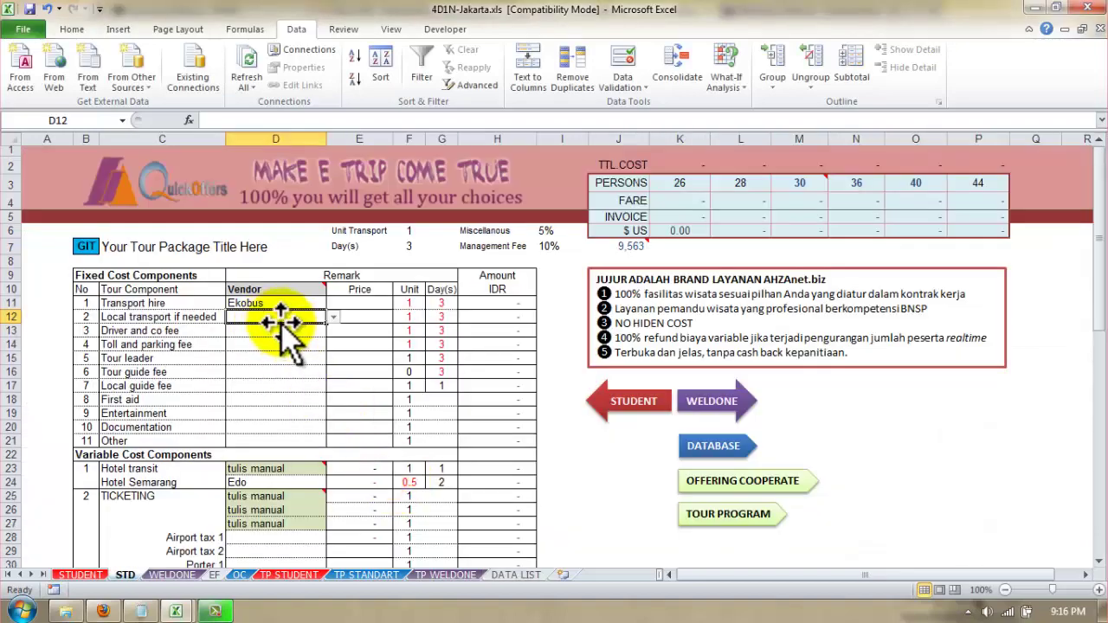
Step: Choose Shuttle for D12 from its local_trans dropdown list
left_click(333, 318)
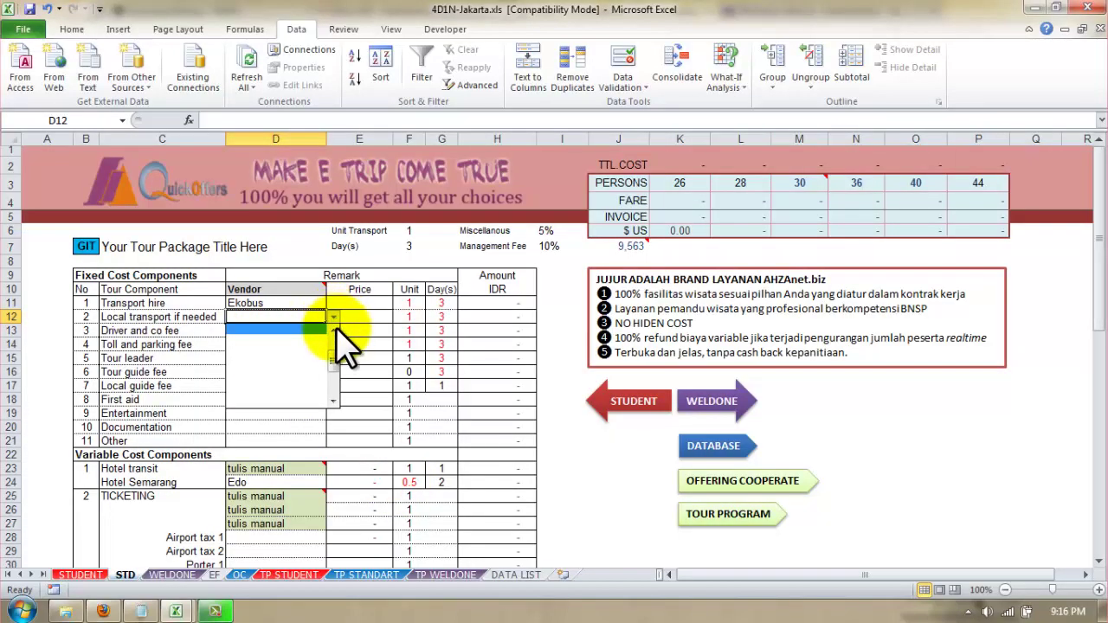
scroll(329, 337, "up", 2)
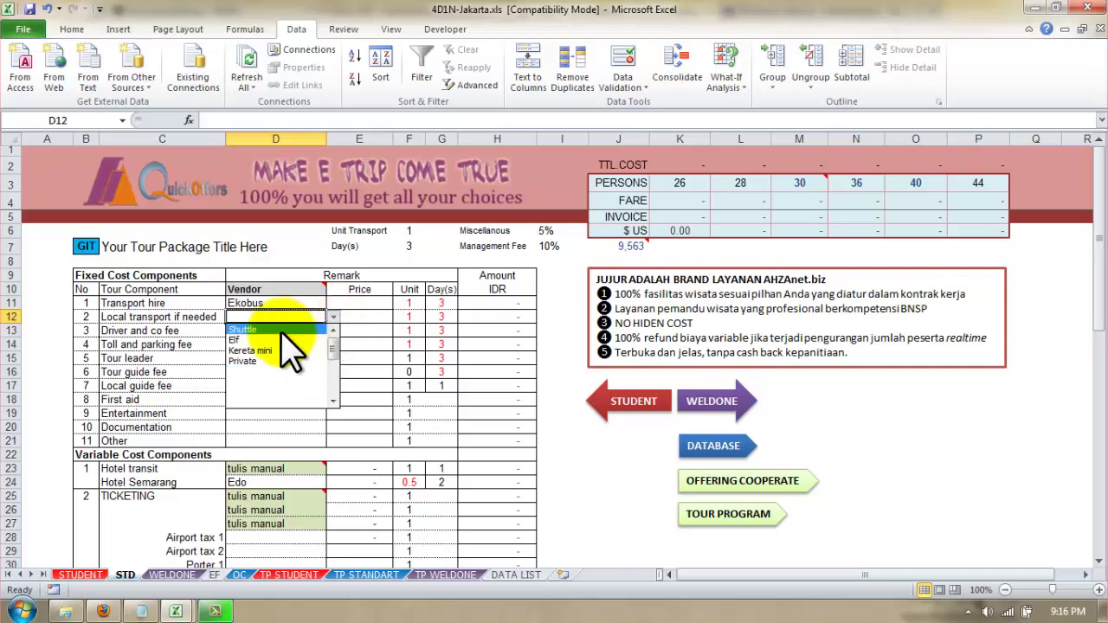
left_click(280, 329)
left_click(333, 317)
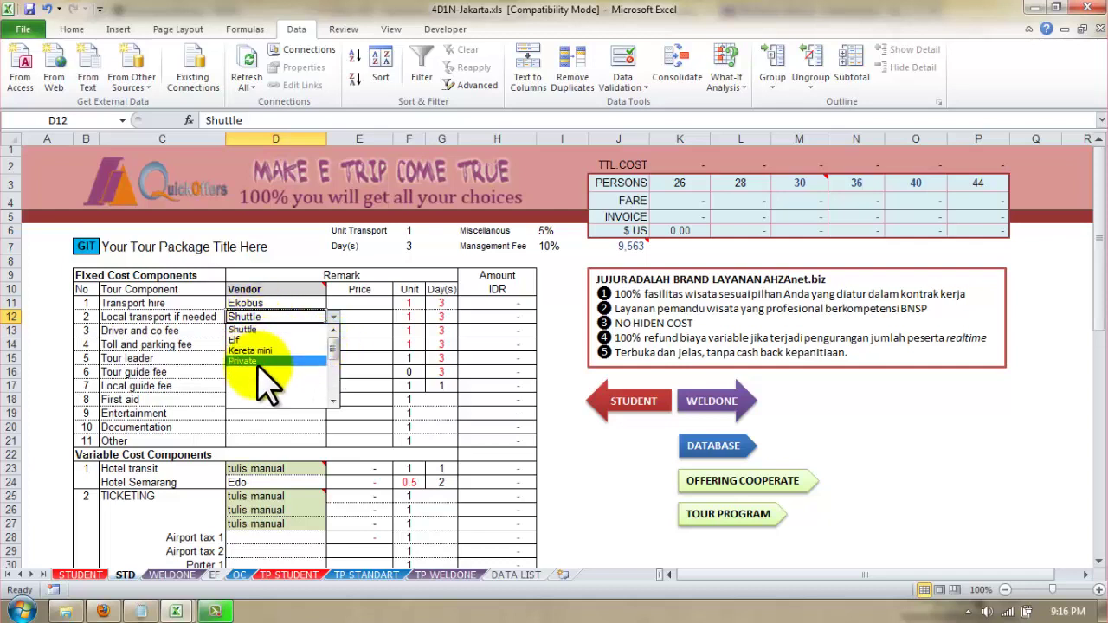
left_click(530, 577)
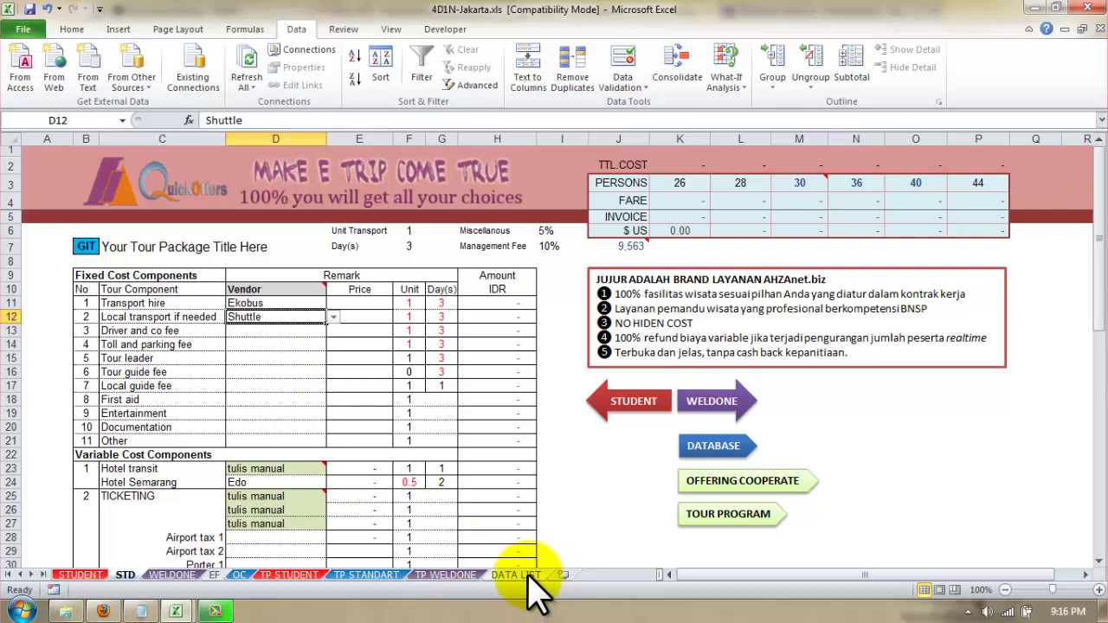
Step: Enter Becak in B5 and Andong in B6 on DATA LIST, then save 4D1N-Jakarta.xls
left_click(528, 575)
left_click(126, 217)
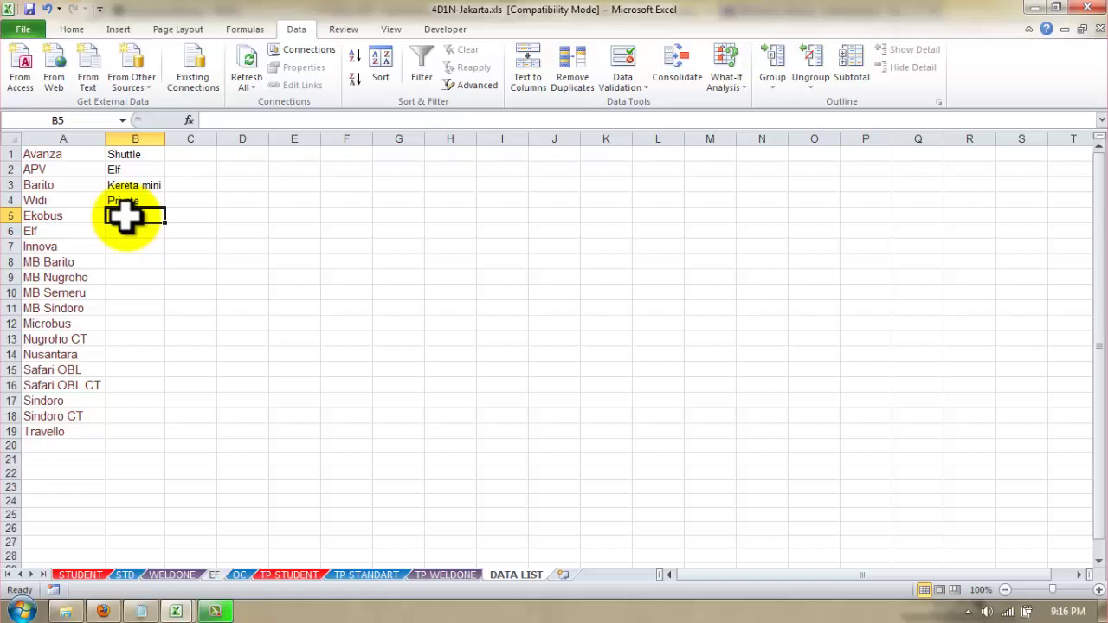
type("Becak")
key("Return")
type("Andong")
key("Return")
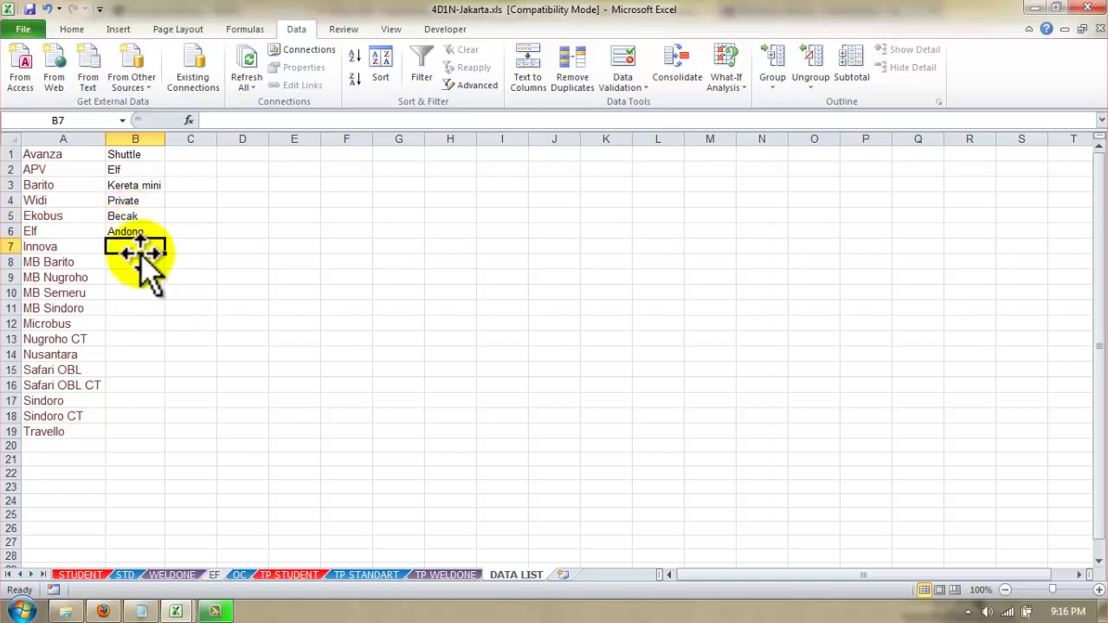
left_click(29, 10)
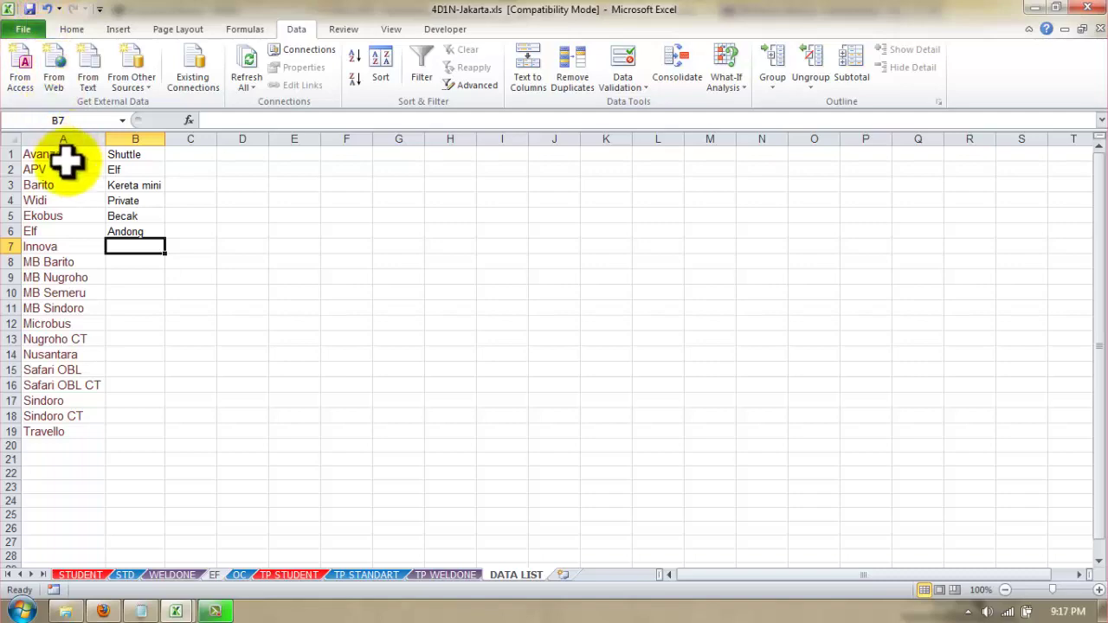
Step: On the STD sheet, pick Becak from D12's vendor dropdown, then select cells D13:D21
left_click(128, 574)
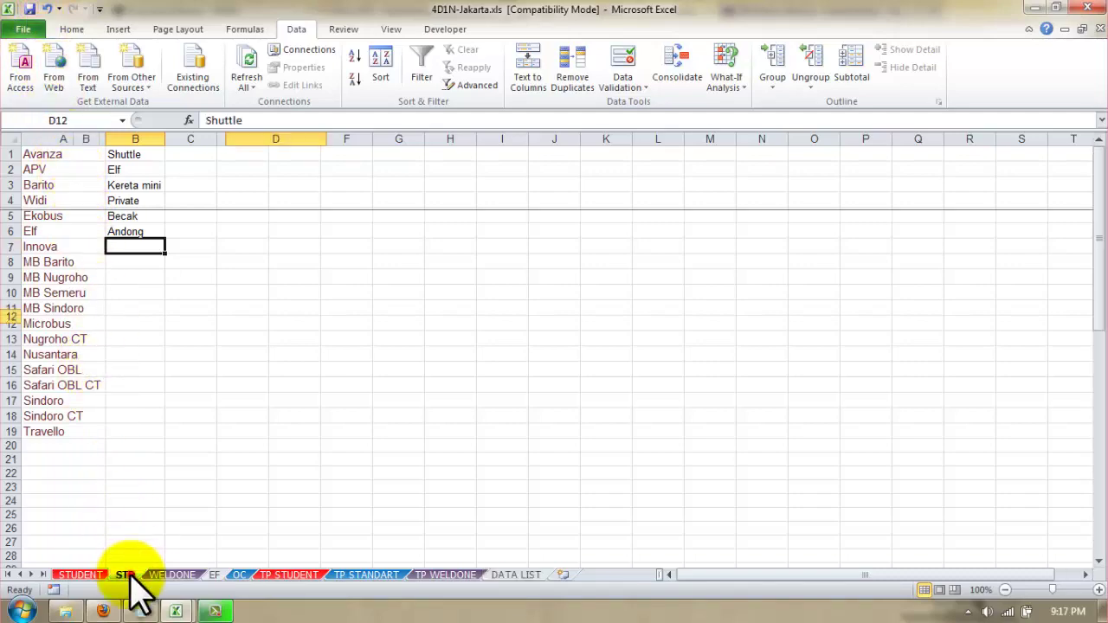
left_click(268, 332)
left_click(274, 319)
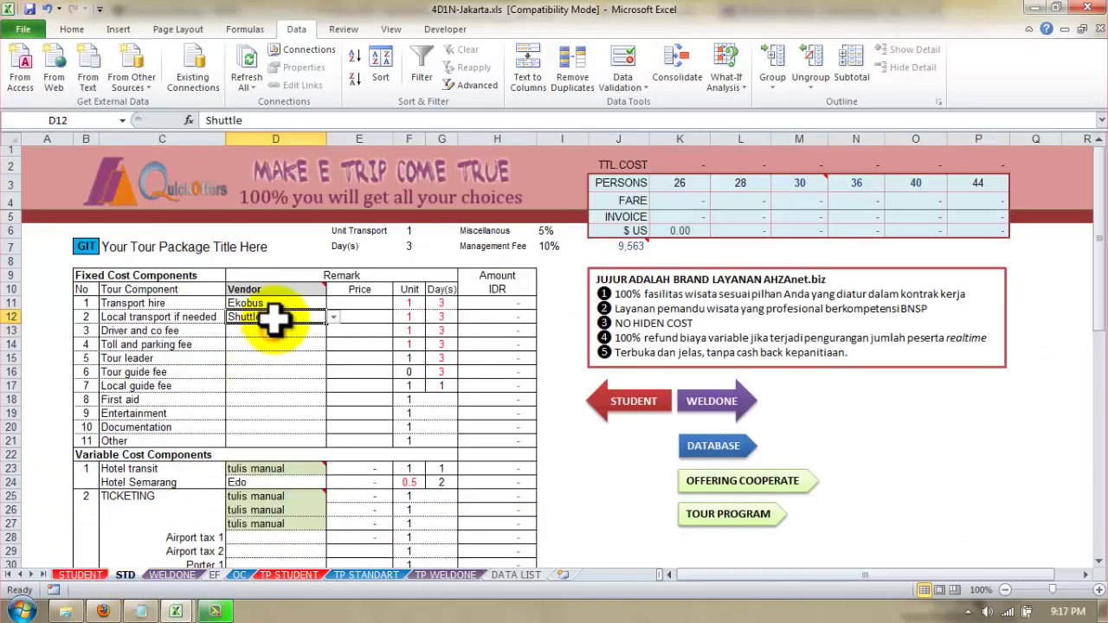
left_click(333, 317)
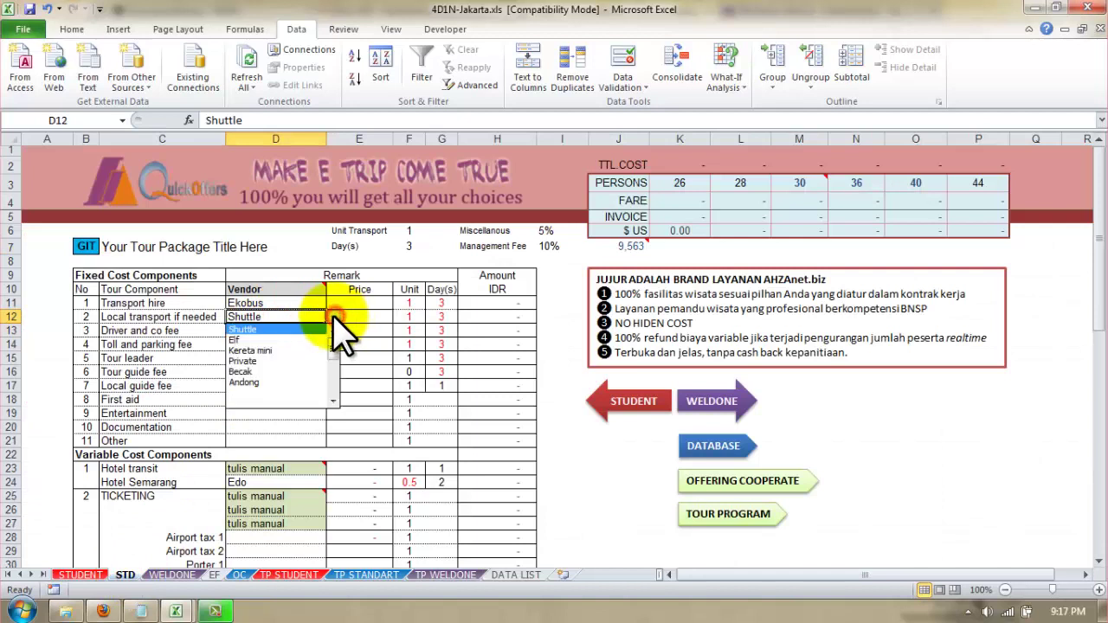
left_click(250, 371)
left_click(264, 331)
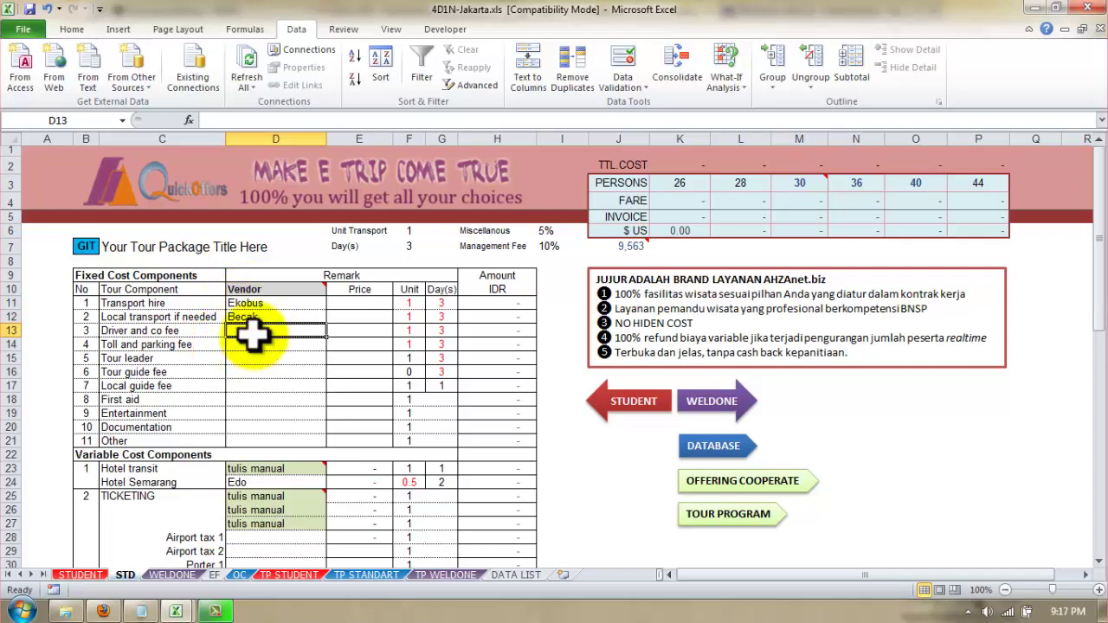
left_click_drag(252, 336, 252, 436)
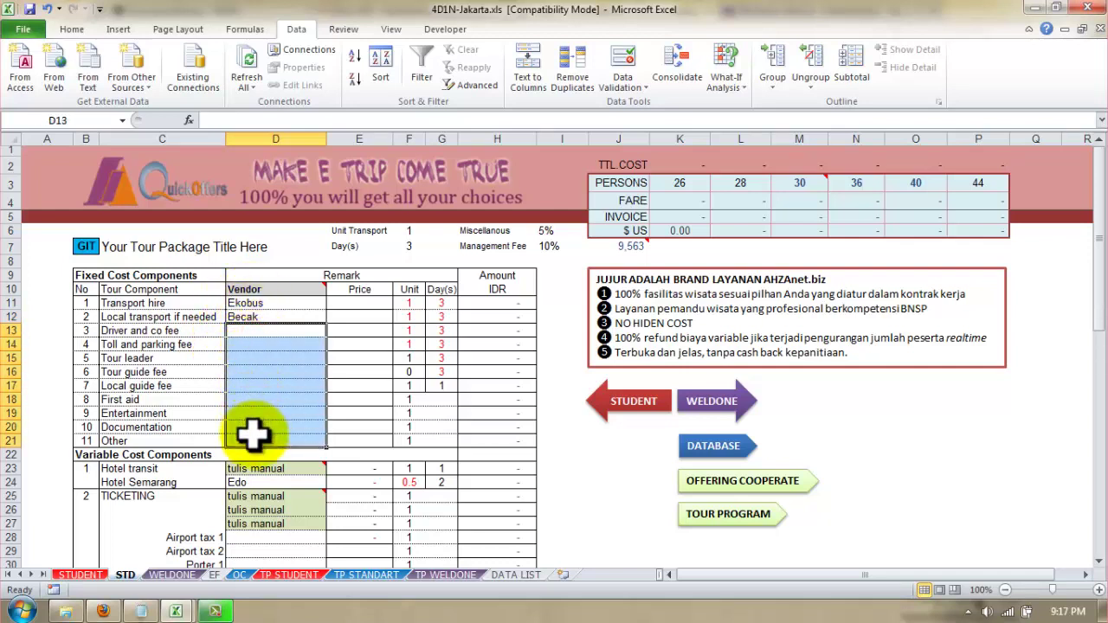